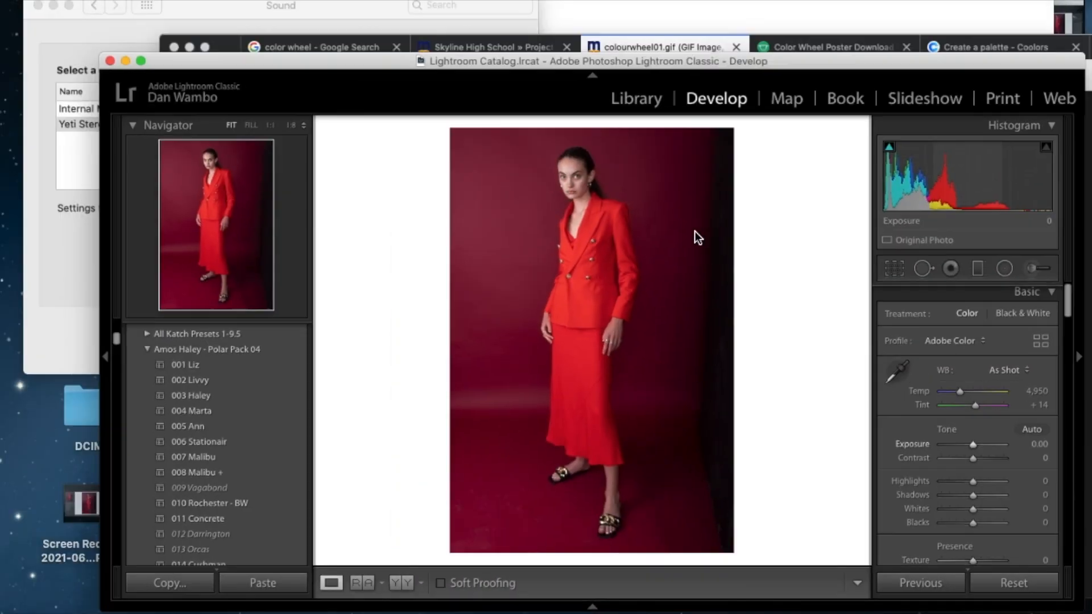
Step: Raise the photo's Exposure to +0.75
{"action": "key", "text": "ctrl+Up"}
{"action": "left_click", "coordinate": [282, 322]}
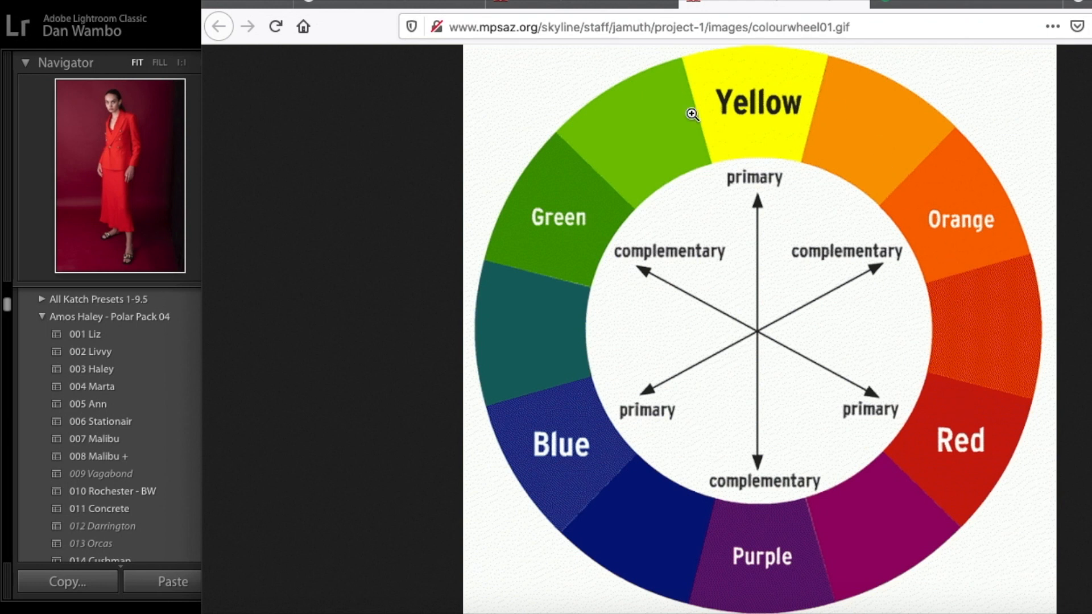
{"action": "left_click", "coordinate": [190, 152]}
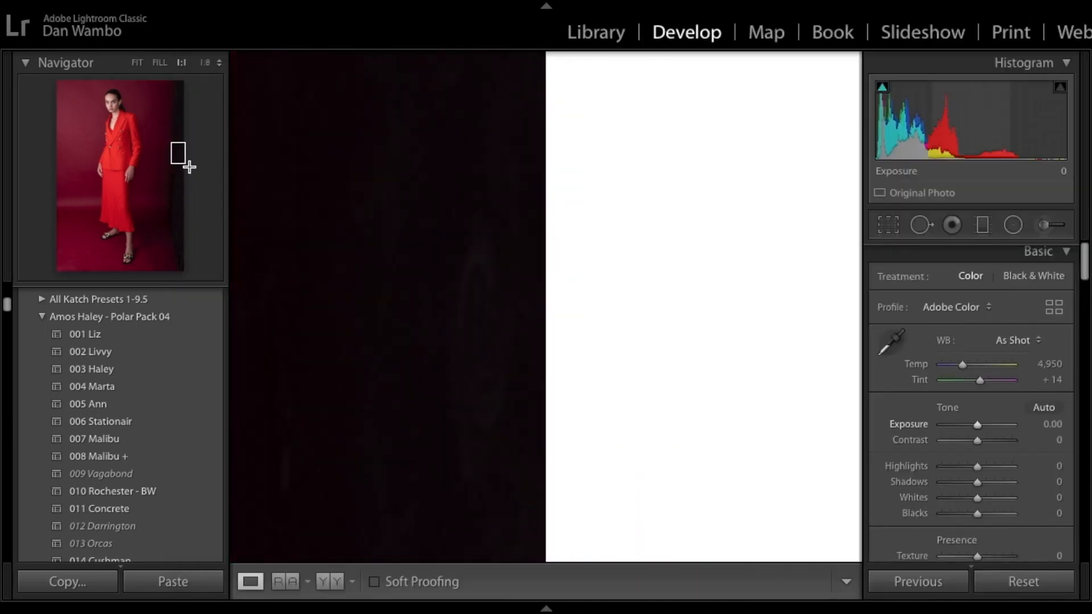
{"action": "left_click_drag", "start_coordinate": [182, 159], "coordinate": [170, 150]}
{"action": "left_click", "coordinate": [139, 61]}
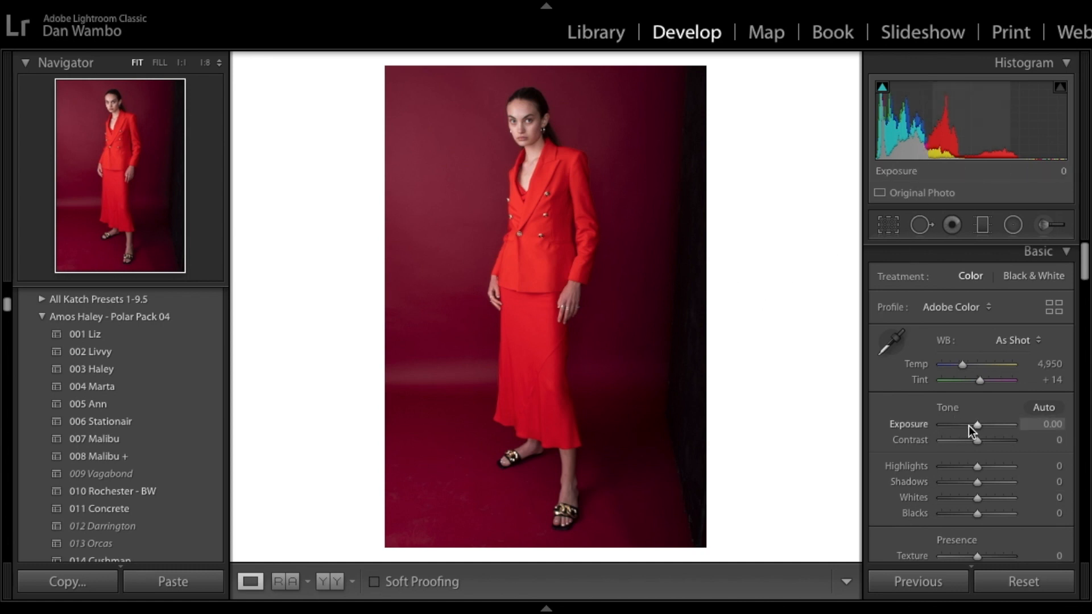
{"action": "left_click_drag", "start_coordinate": [977, 425], "coordinate": [982, 424]}
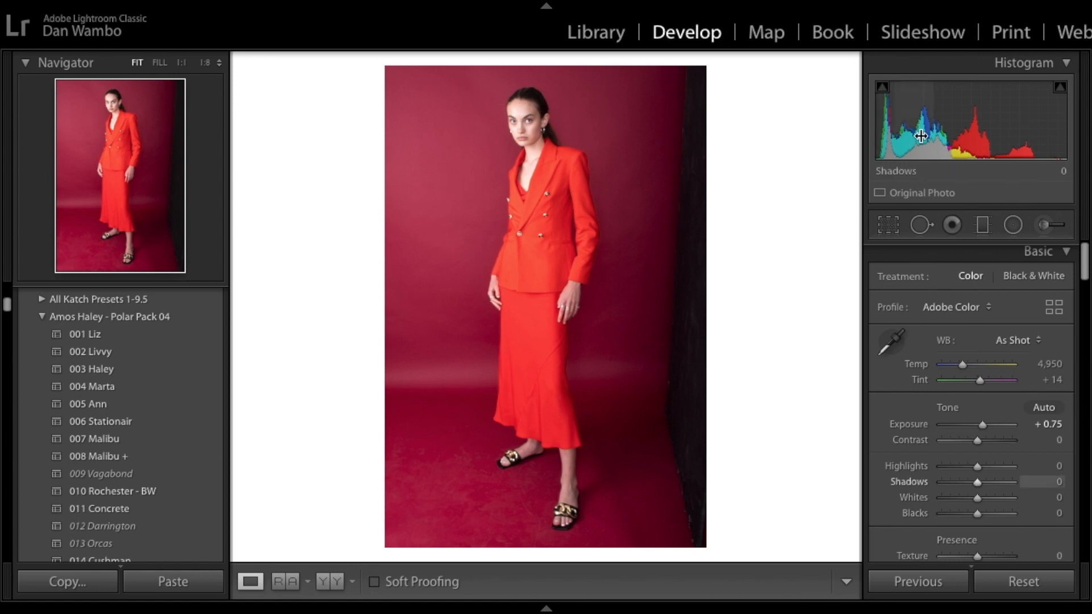
Step: Try the Adobe Landscape camera profile on the photo
{"action": "left_click", "coordinate": [970, 308]}
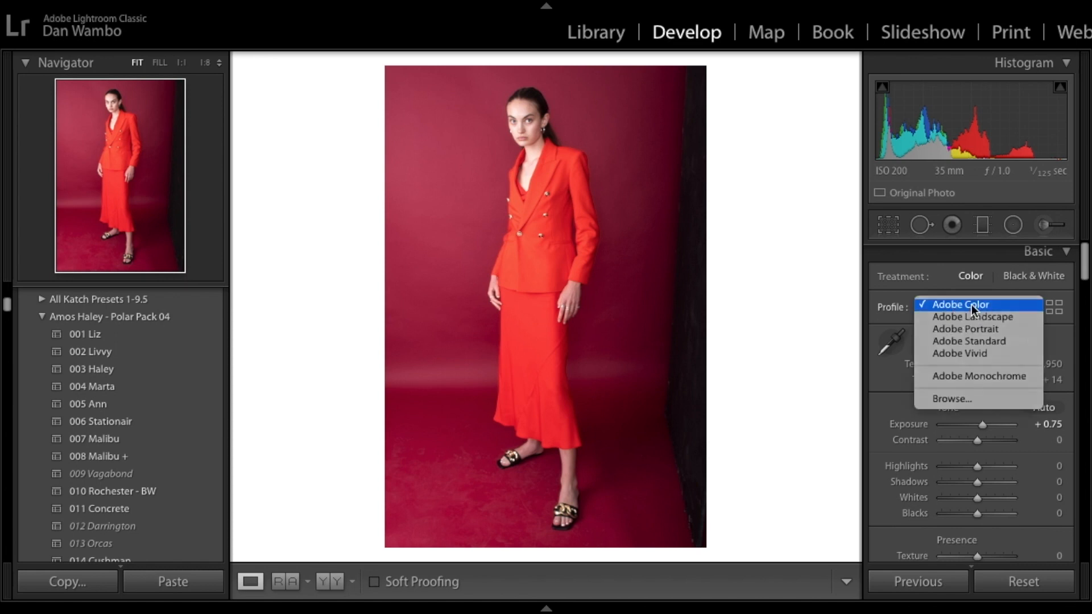
{"action": "left_click", "coordinate": [971, 304]}
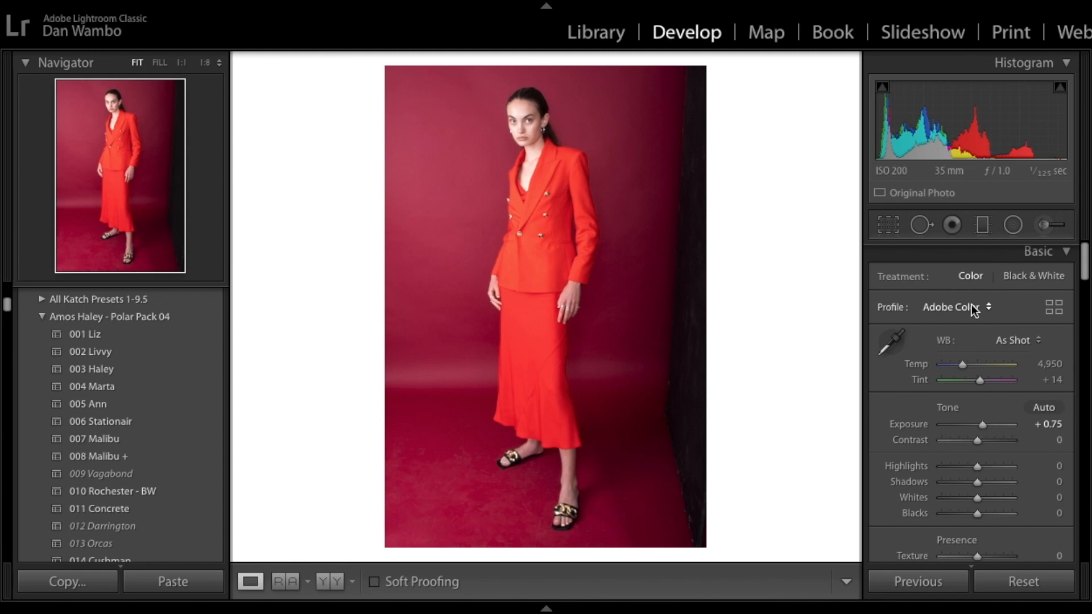
{"action": "left_click", "coordinate": [971, 307]}
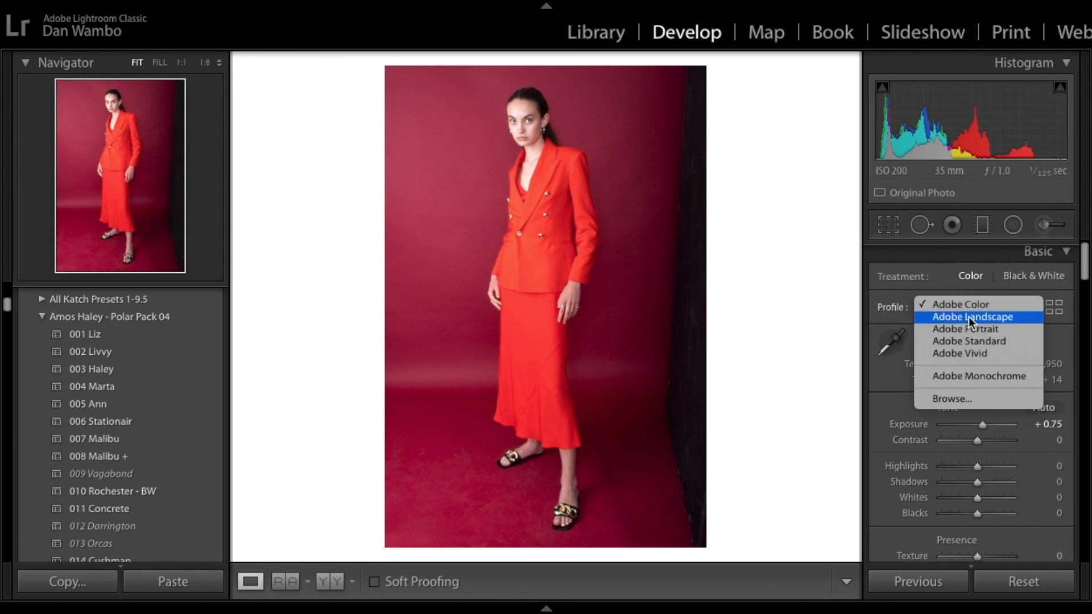
{"action": "left_click", "coordinate": [968, 315]}
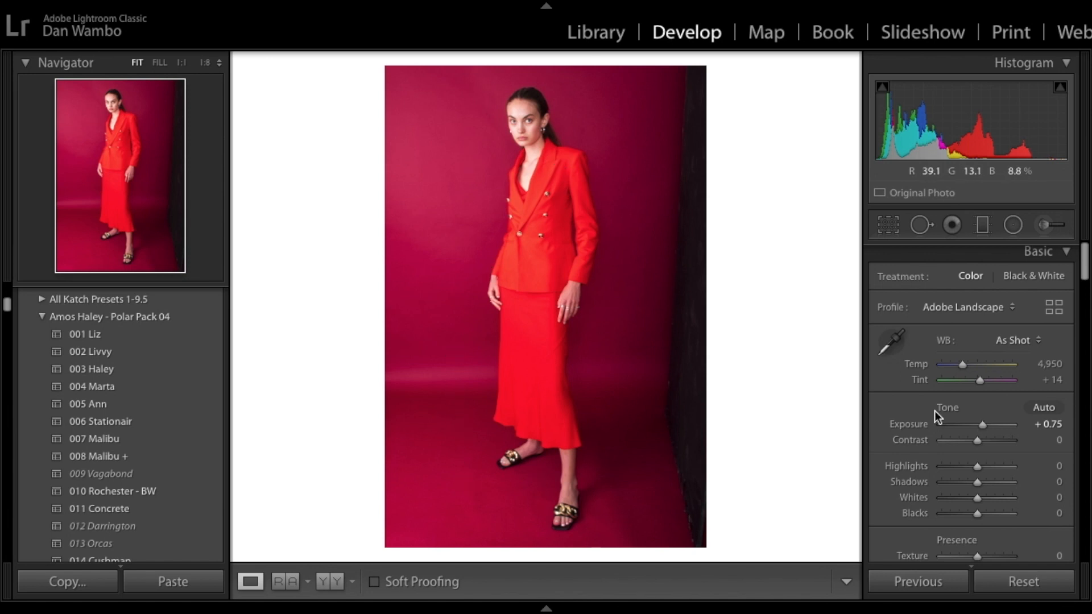
{"action": "scroll", "coordinate": [1017, 482], "scroll_direction": "down", "scroll_amount": 1}
{"action": "scroll", "coordinate": [1017, 482], "scroll_direction": "down", "scroll_amount": 3}
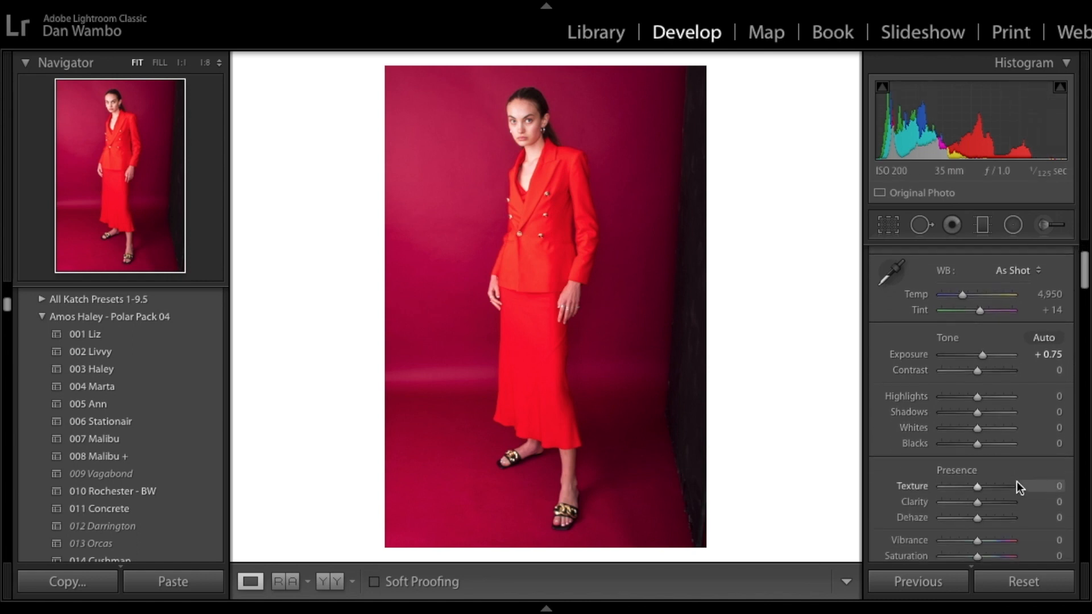
{"action": "scroll", "coordinate": [978, 353], "scroll_direction": "up", "scroll_amount": 2}
{"action": "scroll", "coordinate": [981, 347], "scroll_direction": "up", "scroll_amount": 2}
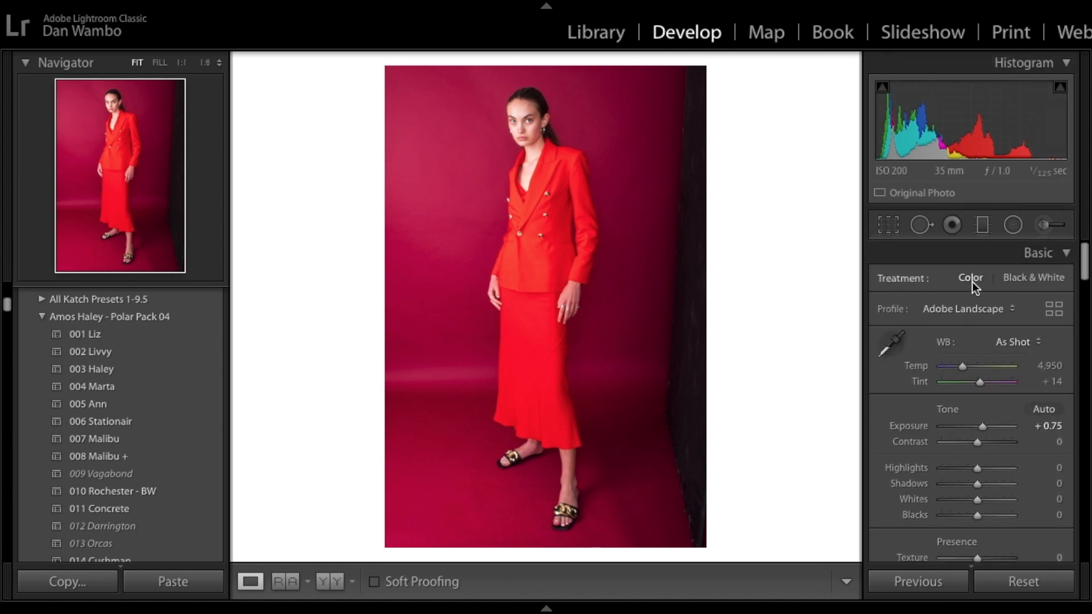
Step: Try the Adobe Portrait, Adobe Standard, Adobe Vivid and Adobe Monochrome profiles in turn
{"action": "left_click", "coordinate": [971, 308]}
{"action": "left_click", "coordinate": [967, 319]}
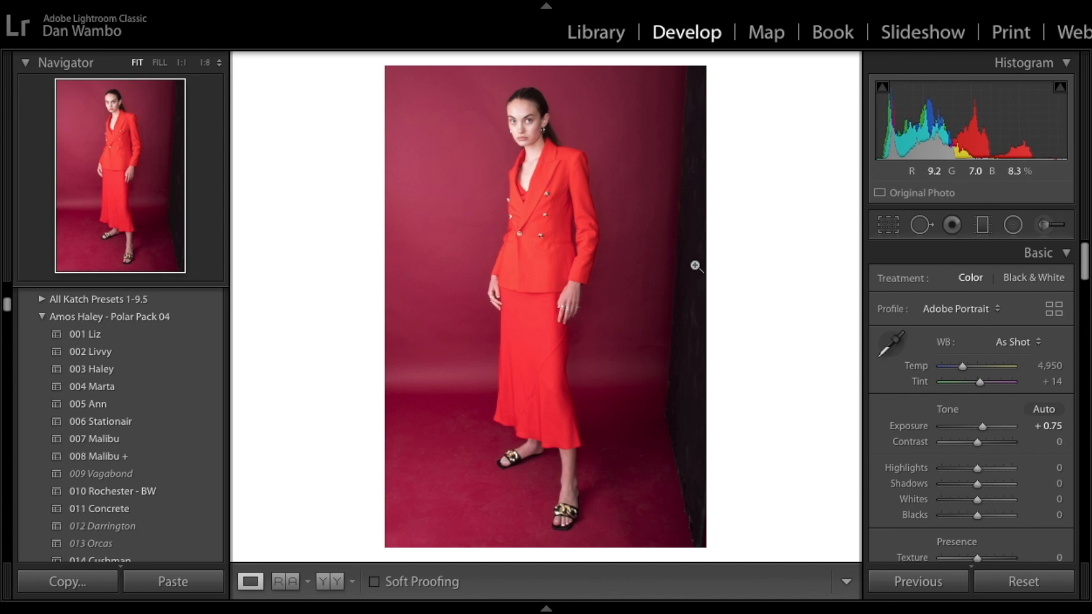
{"action": "left_click", "coordinate": [957, 309]}
{"action": "left_click", "coordinate": [954, 322]}
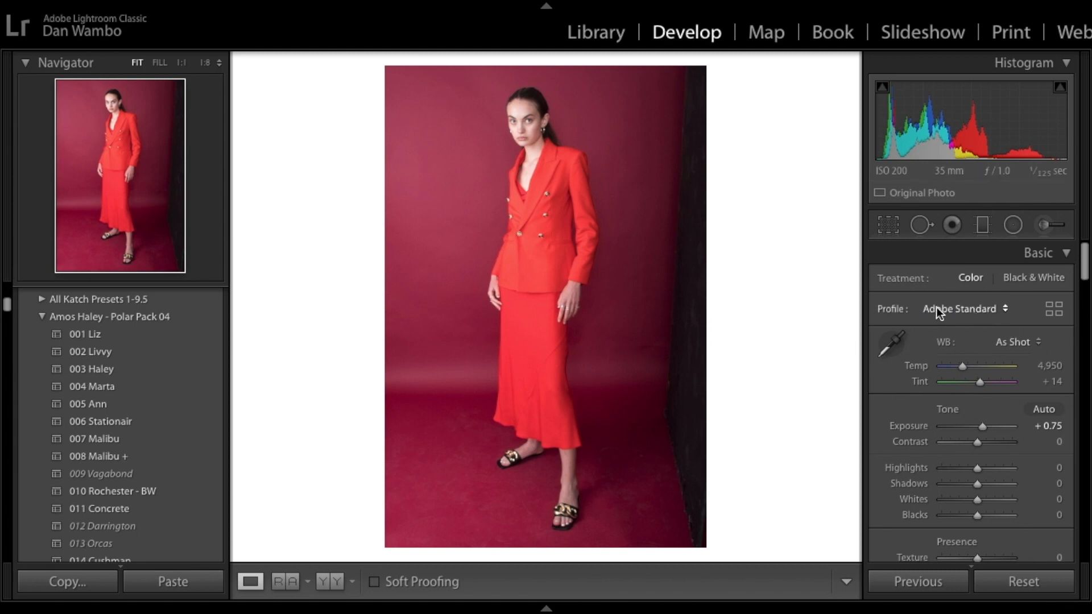
{"action": "left_click", "coordinate": [940, 309]}
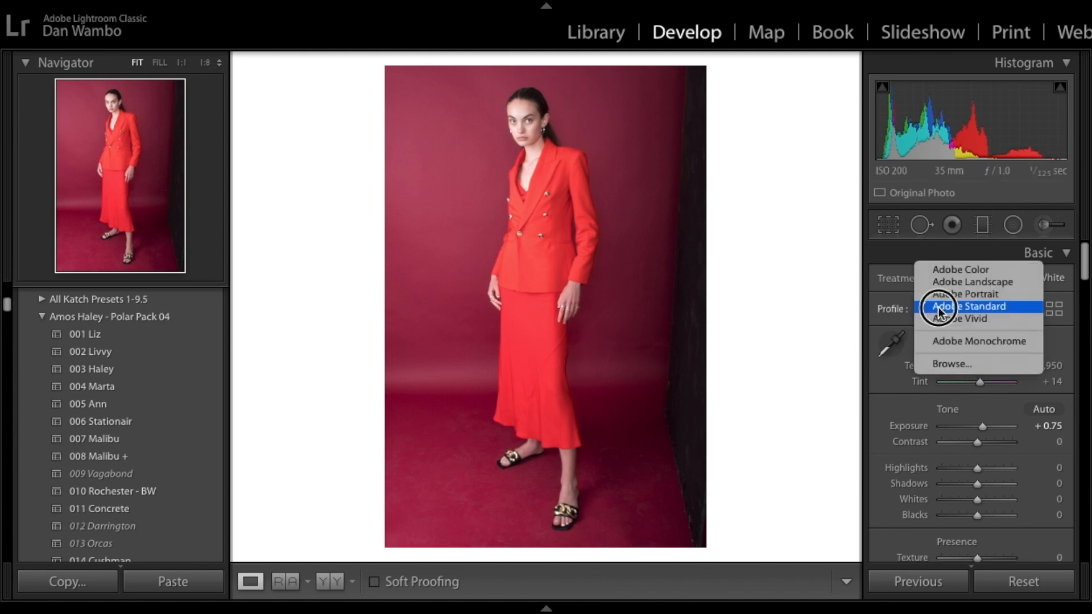
{"action": "left_click", "coordinate": [938, 318]}
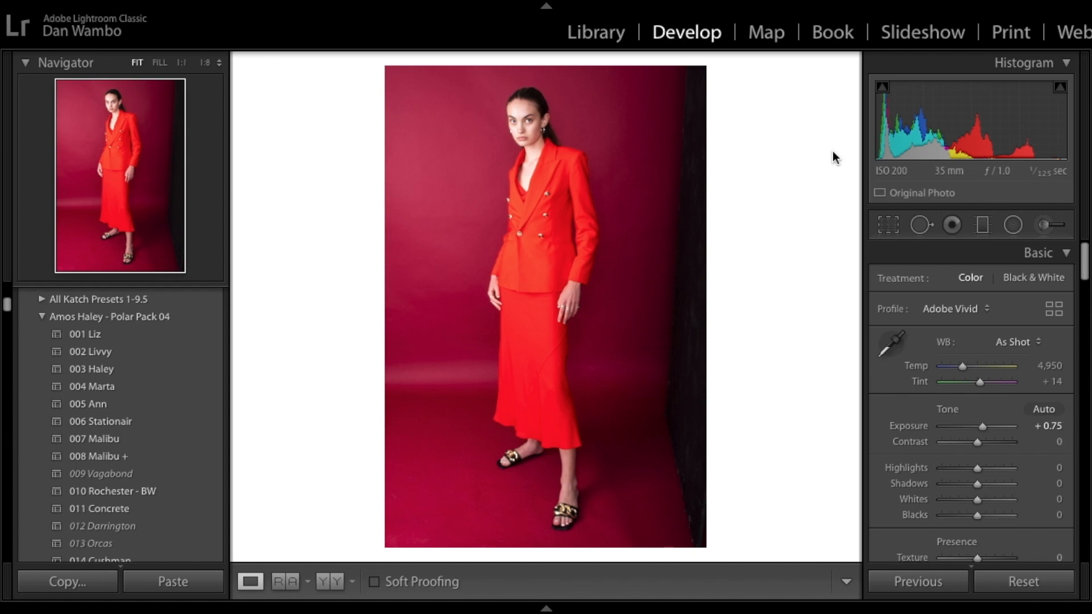
{"action": "left_click", "coordinate": [971, 310]}
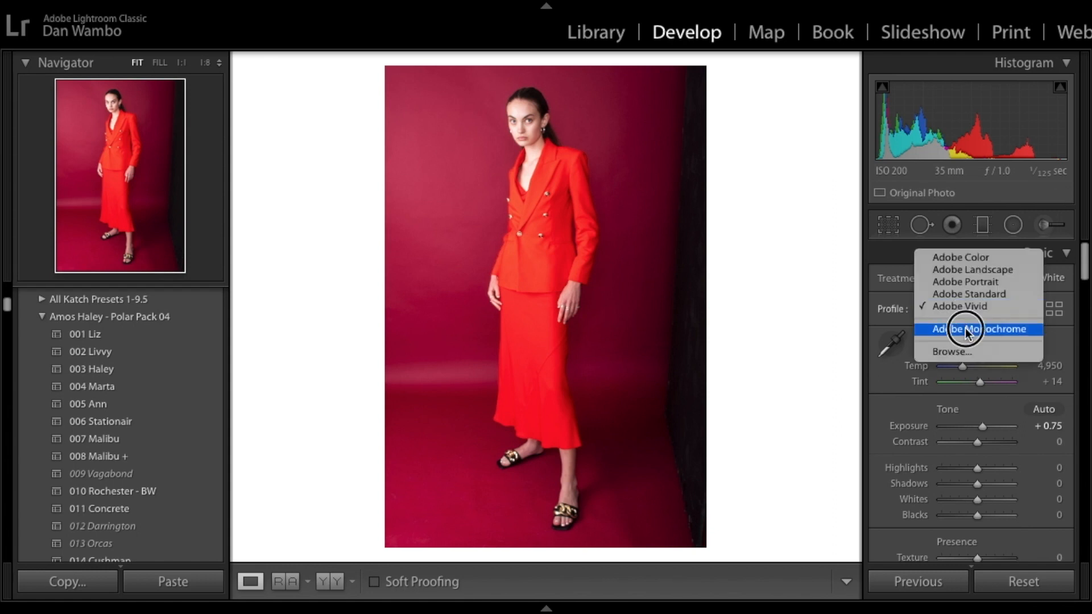
{"action": "left_click", "coordinate": [967, 329]}
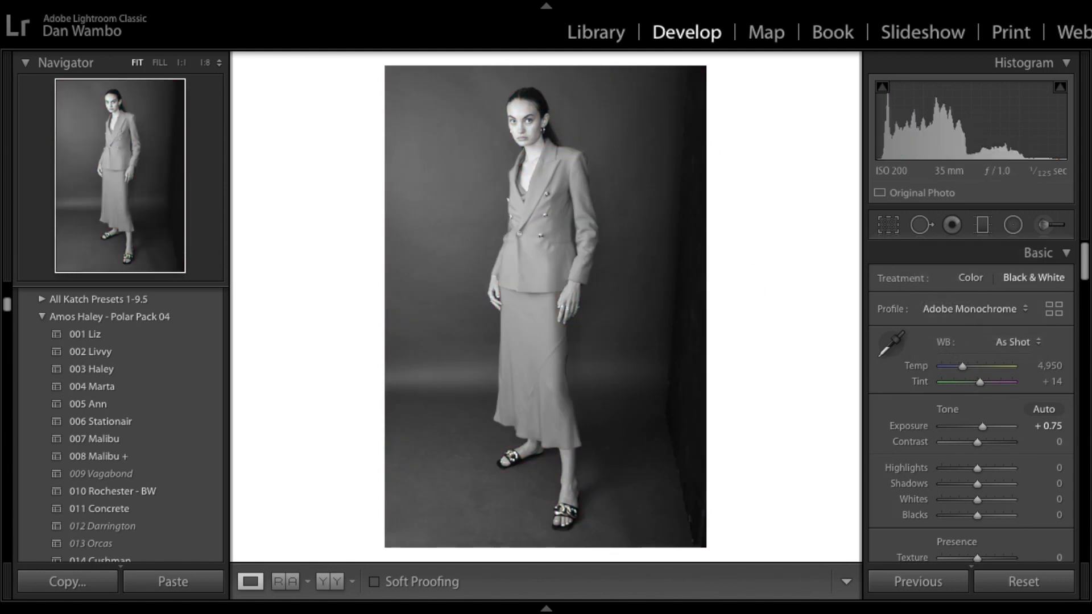
Step: Set the profile to Adobe Portrait
{"action": "left_click", "coordinate": [974, 309]}
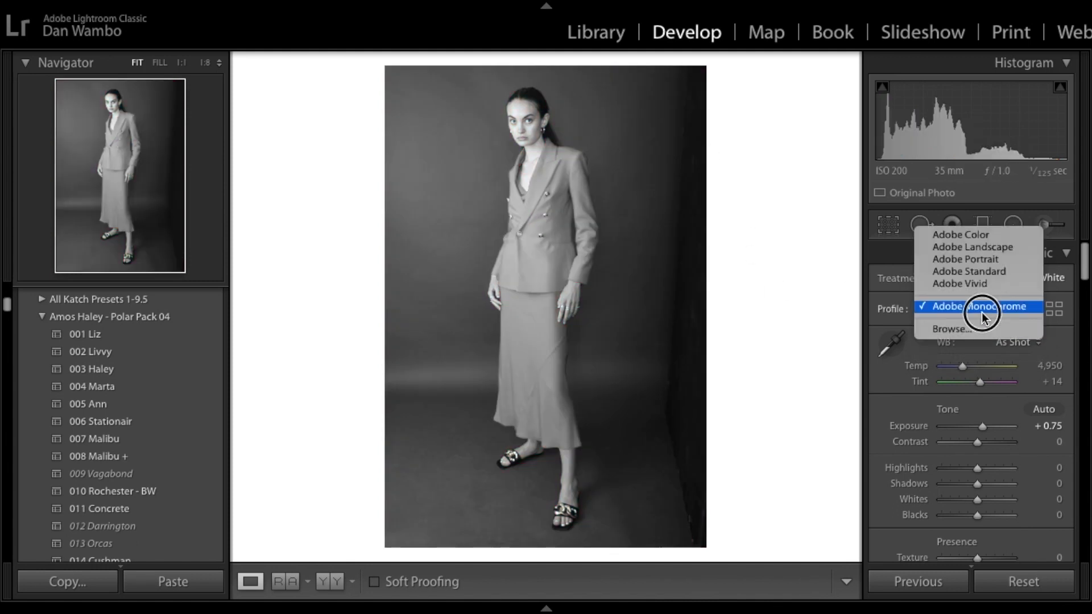
{"action": "left_click", "coordinate": [971, 257]}
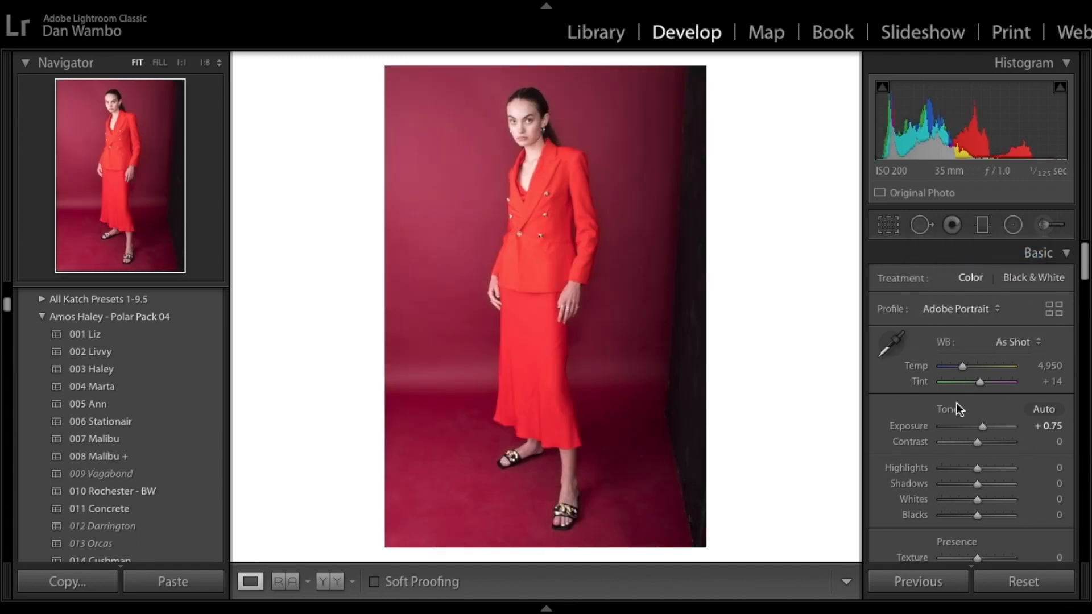
Step: Sample white balance with the eyedropper on the model's hair, then set Temp to 6,084
{"action": "left_click", "coordinate": [891, 344]}
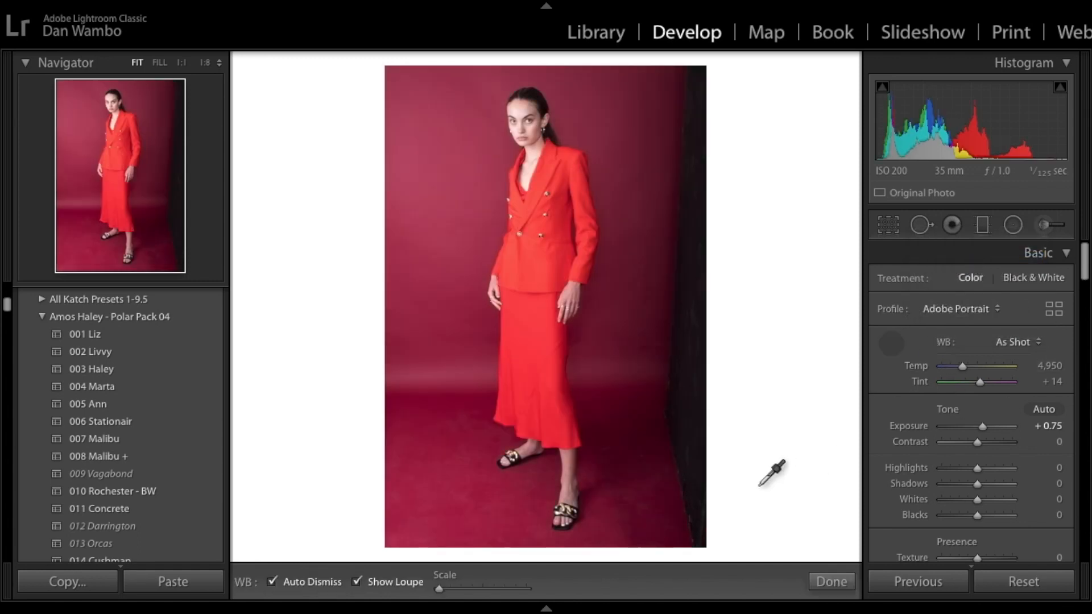
{"action": "left_click", "coordinate": [517, 110]}
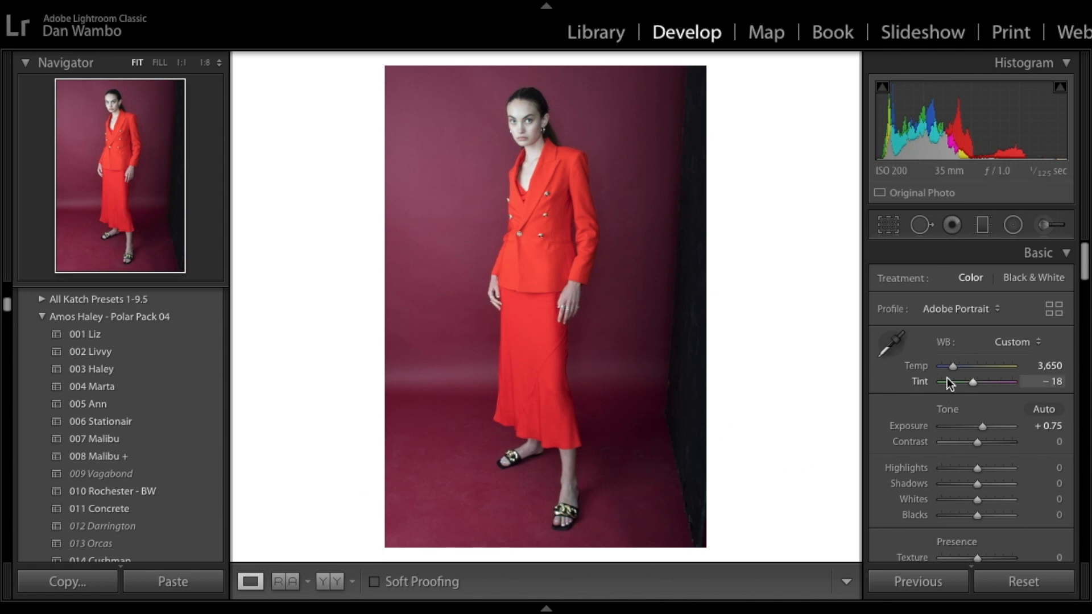
{"action": "left_click", "coordinate": [952, 366]}
{"action": "left_click_drag", "start_coordinate": [952, 366], "coordinate": [968, 366]}
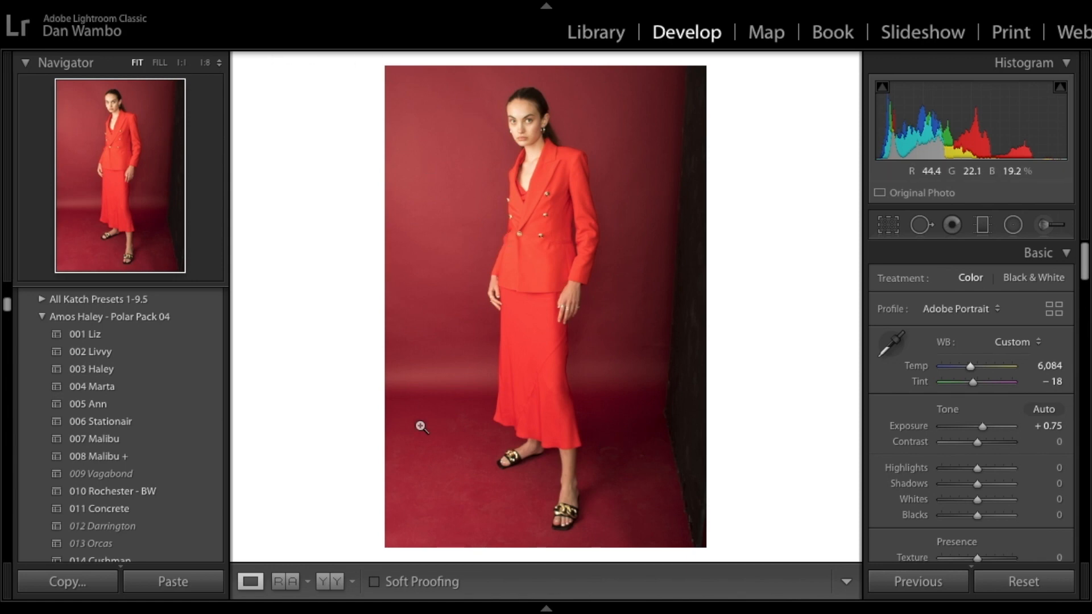
Step: Inspect the background colour at 1:1 zoom through the Navigator, then return to the fitted view
{"action": "key", "text": "ctrl+Up"}
{"action": "left_click", "coordinate": [294, 307]}
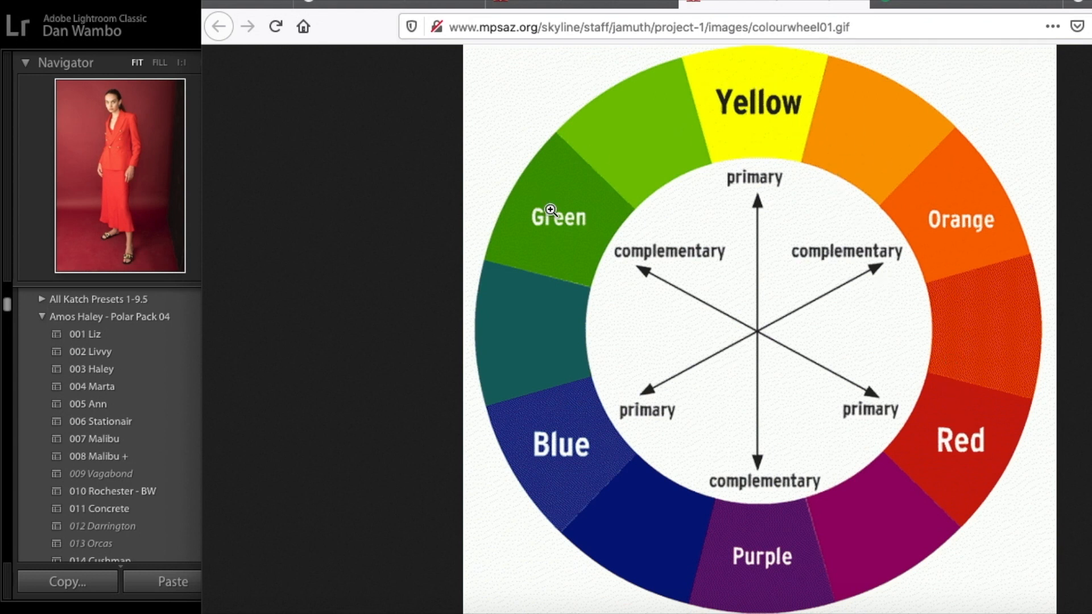
{"action": "left_click", "coordinate": [195, 193]}
{"action": "left_click", "coordinate": [188, 190]}
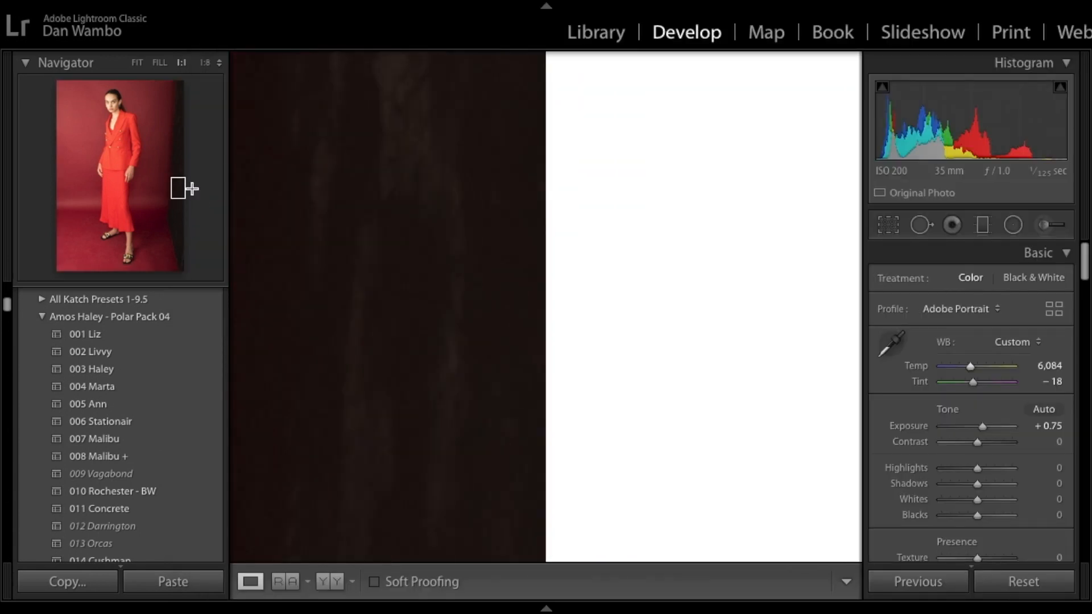
{"action": "left_click_drag", "start_coordinate": [166, 193], "coordinate": [149, 198]}
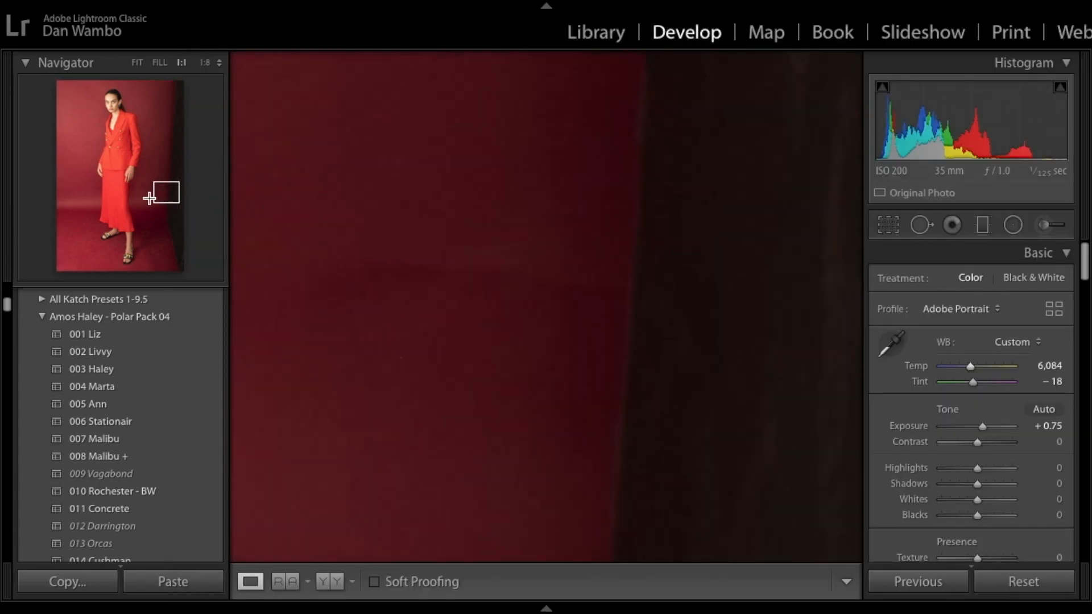
{"action": "left_click", "coordinate": [136, 145]}
{"action": "key", "text": "z"}
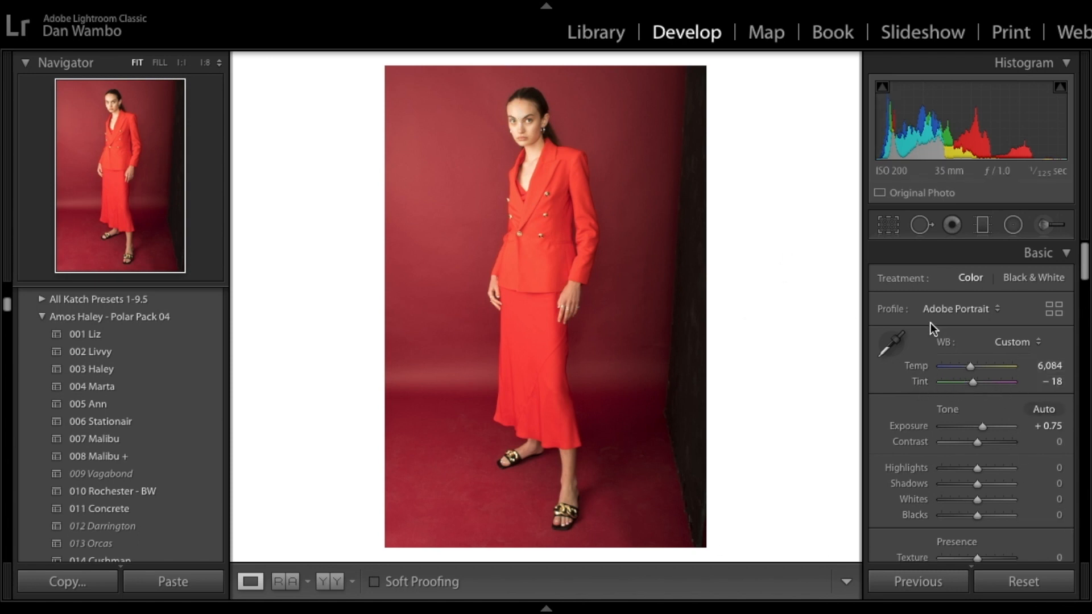
Step: Toggle between the before and after views to compare the edits
{"action": "key", "text": "backslash"}
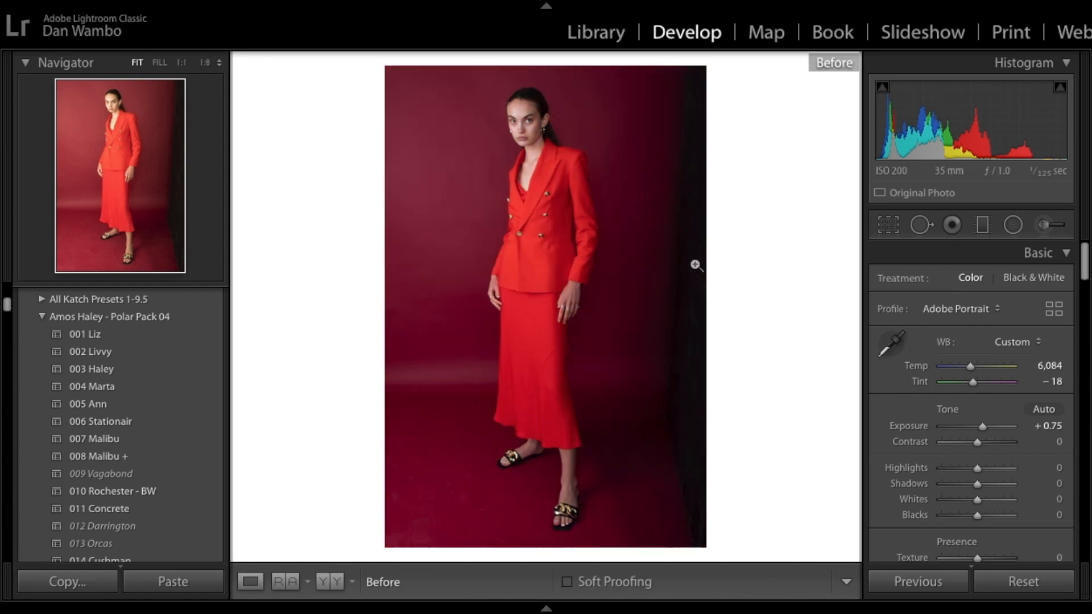
{"action": "key", "text": "backslash"}
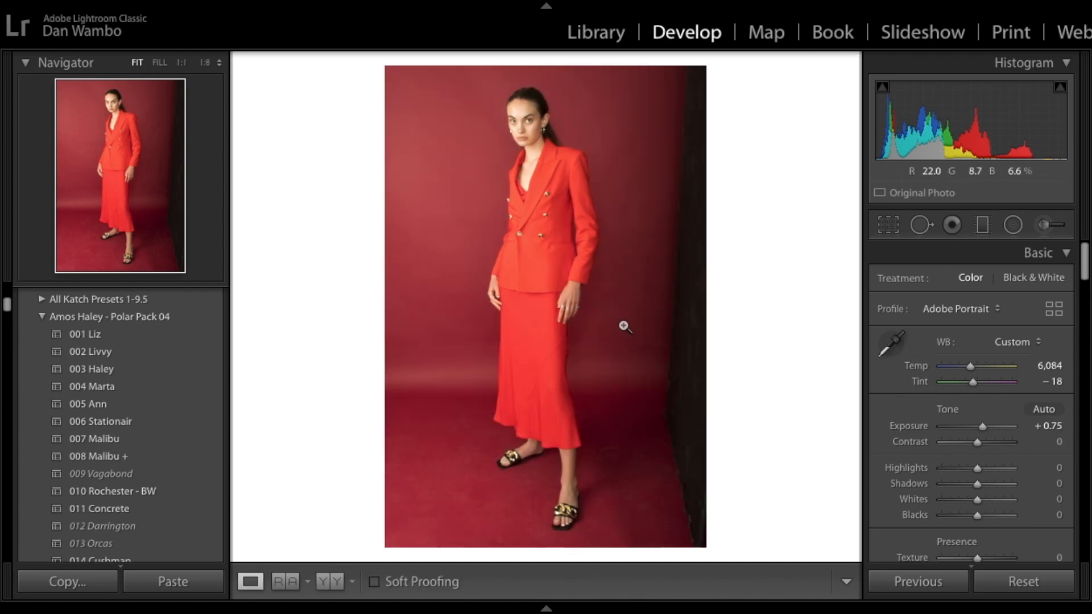
{"action": "key", "text": "backslash"}
{"action": "key", "text": "backslash"}
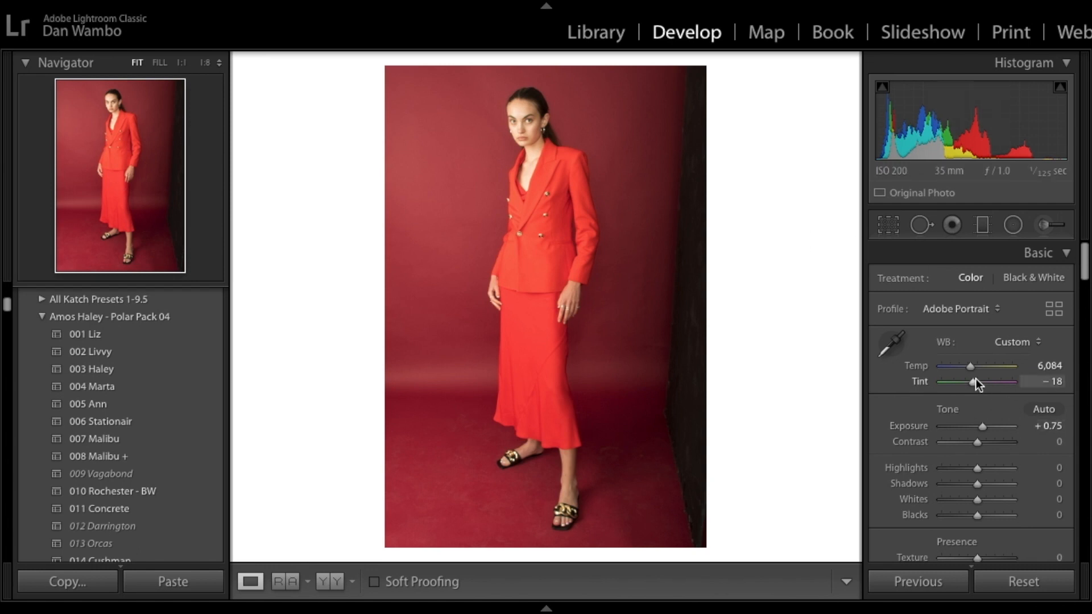
{"action": "key", "text": "backslash"}
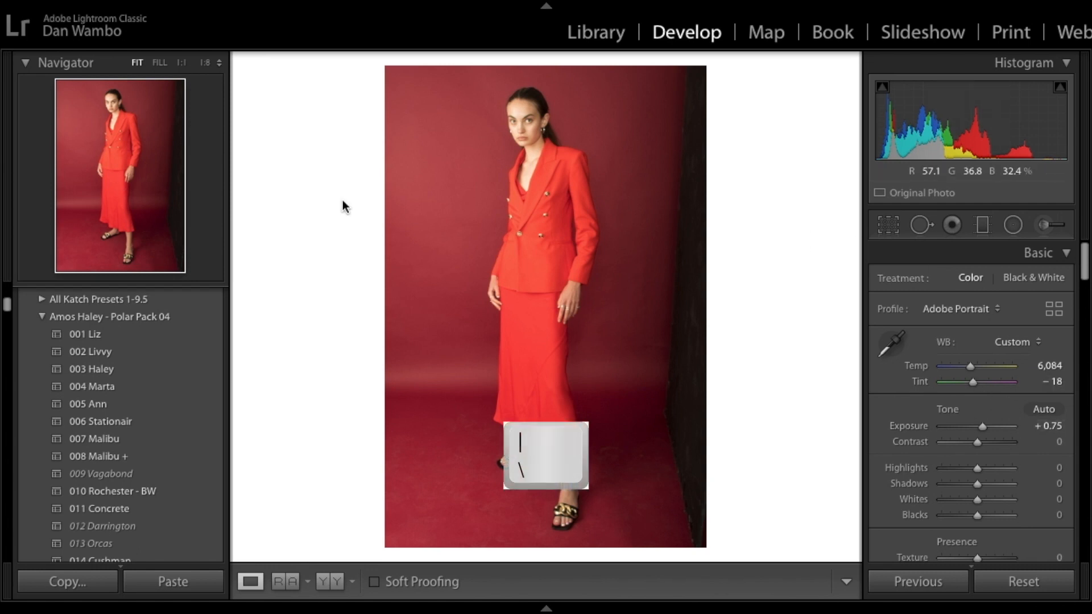
{"action": "key", "text": "backslash"}
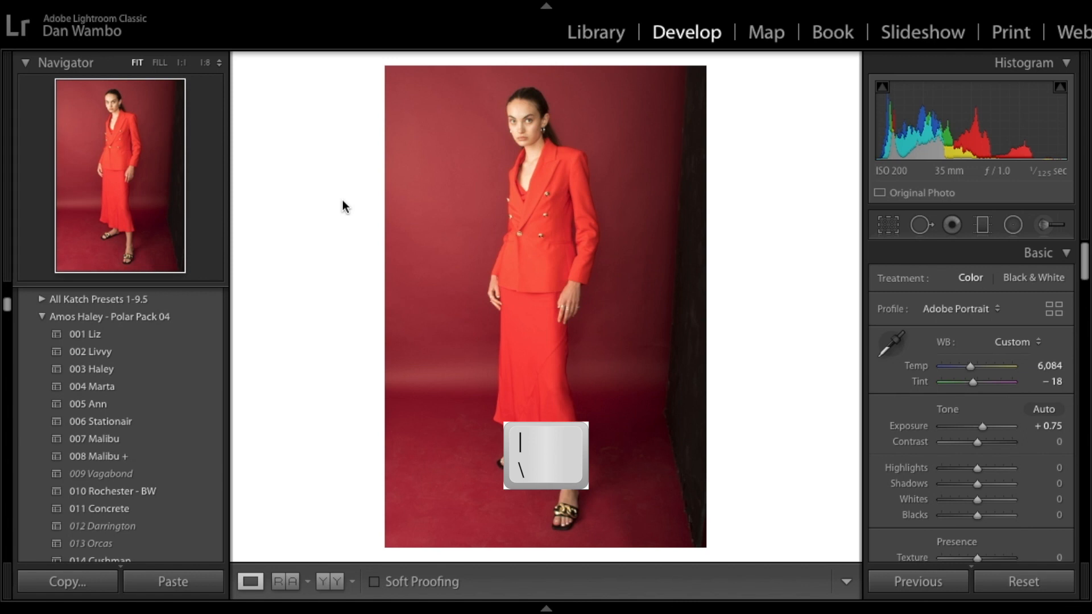
{"action": "key", "text": "backslash"}
{"action": "key", "text": "backslash"}
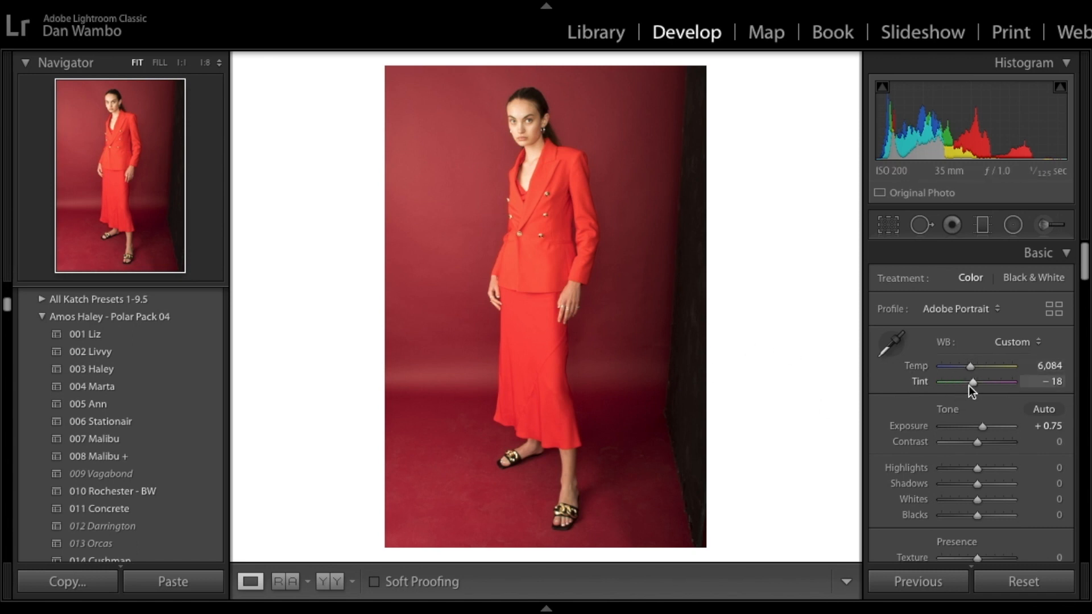
Step: Set the Tint to -8 and compare it against the before view
{"action": "left_click_drag", "start_coordinate": [970, 384], "coordinate": [971, 385]}
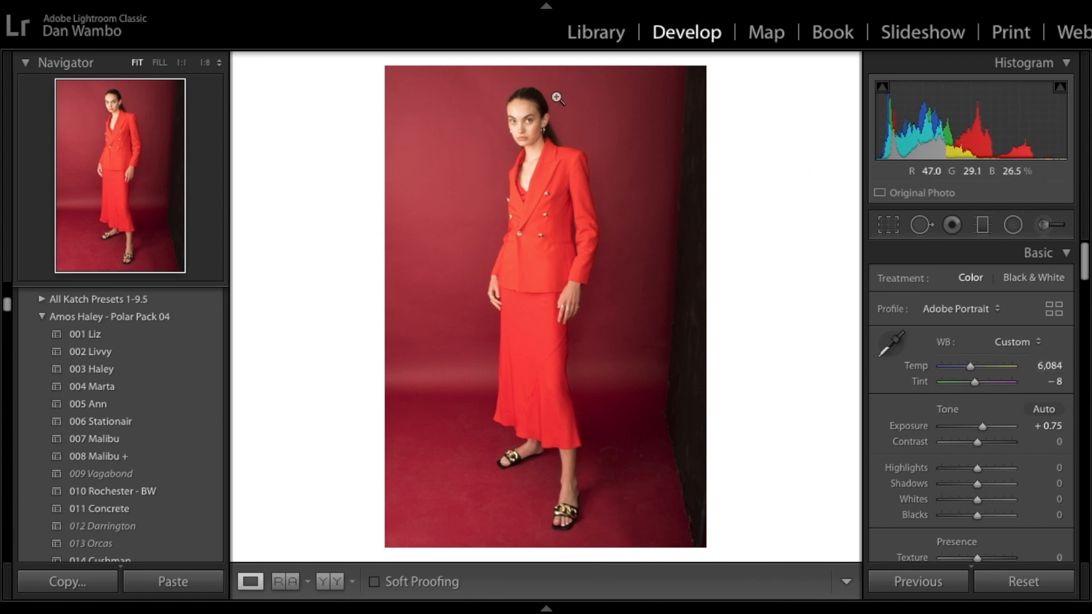
{"action": "key", "text": "backslash"}
{"action": "key", "text": "backslash"}
{"action": "key", "text": "backslash"}
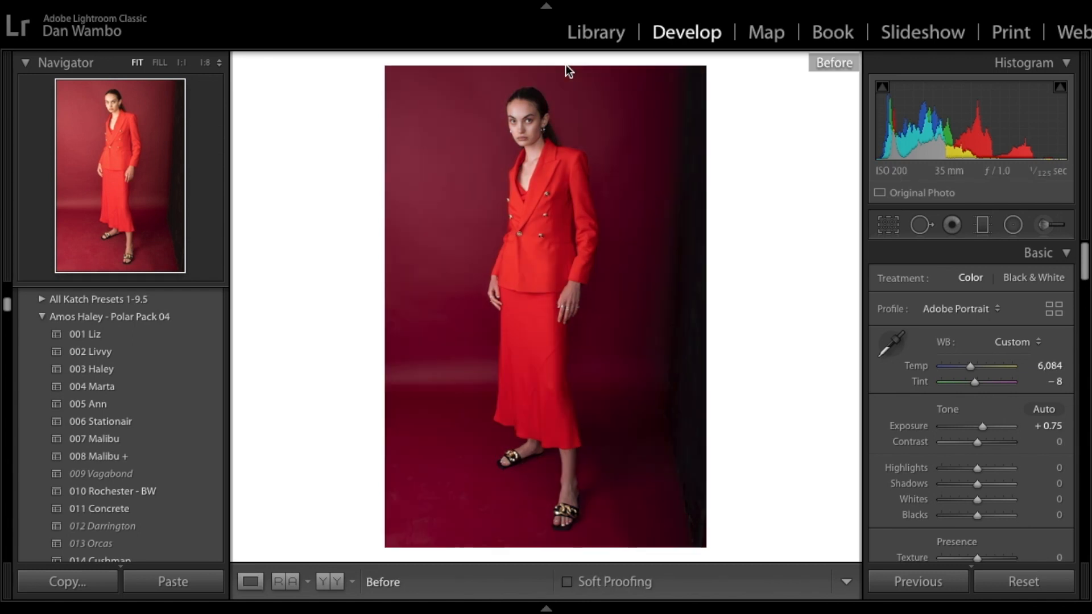
{"action": "key", "text": "backslash"}
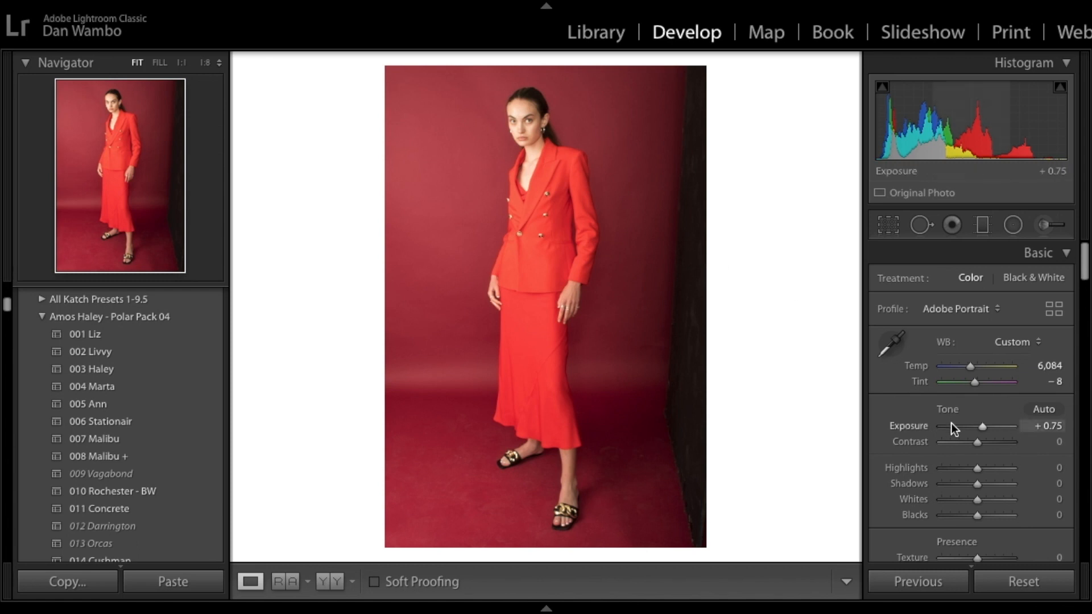
{"action": "scroll", "coordinate": [951, 423], "scroll_direction": "down", "scroll_amount": 3}
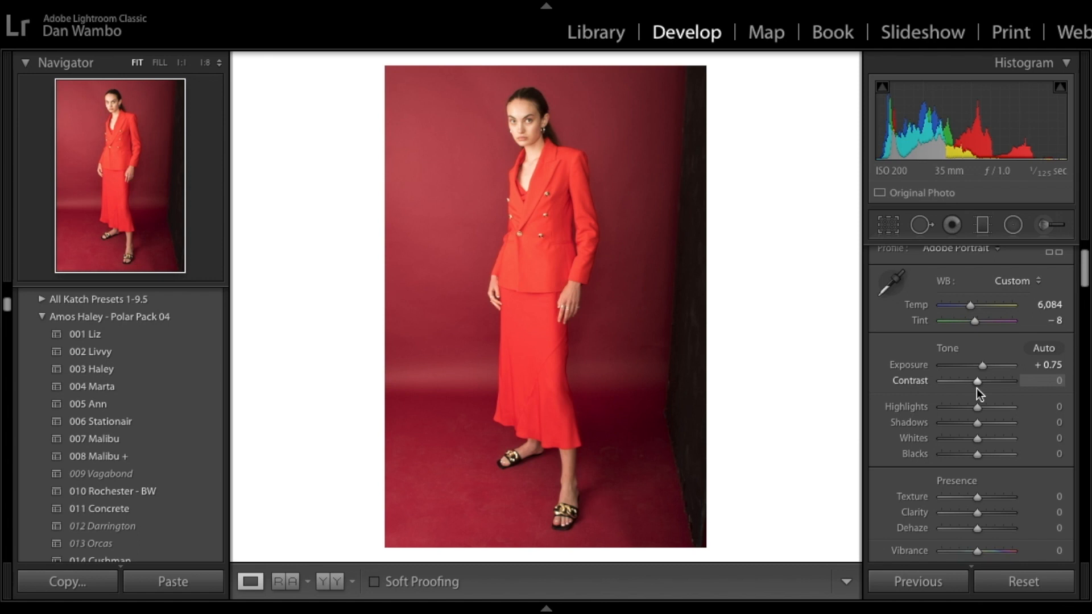
Step: Set the Contrast to +13
{"action": "mouse_move", "coordinate": [977, 381]}
{"action": "left_mouse_down"}
{"action": "mouse_move", "coordinate": [926, 379]}
{"action": "mouse_move", "coordinate": [1081, 363]}
{"action": "mouse_move", "coordinate": [981, 392]}
{"action": "left_mouse_up"}
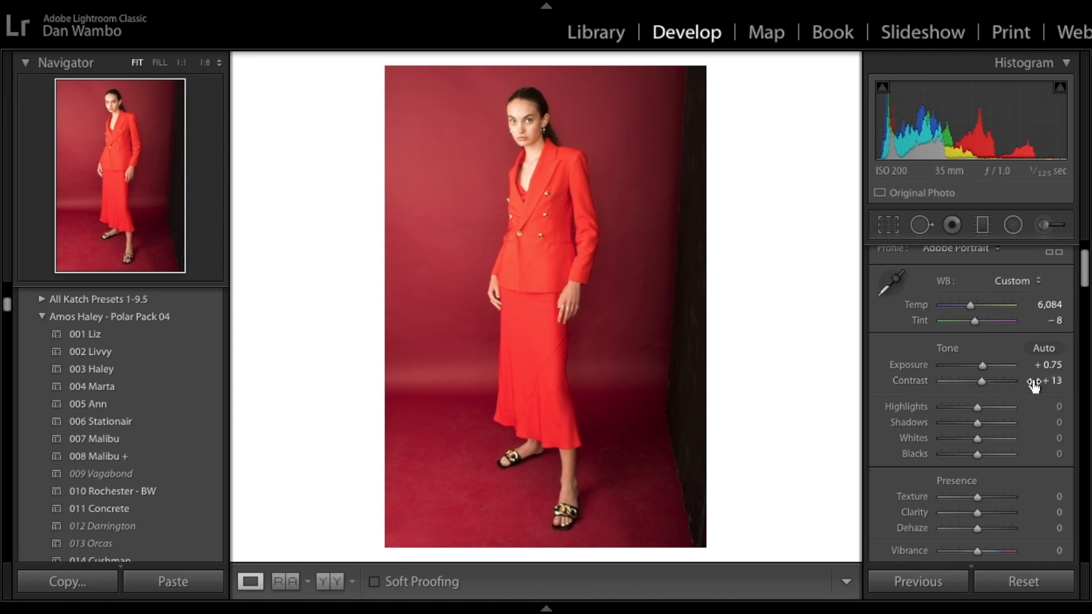
{"action": "left_click", "coordinate": [1055, 380]}
{"action": "key", "text": "Return"}
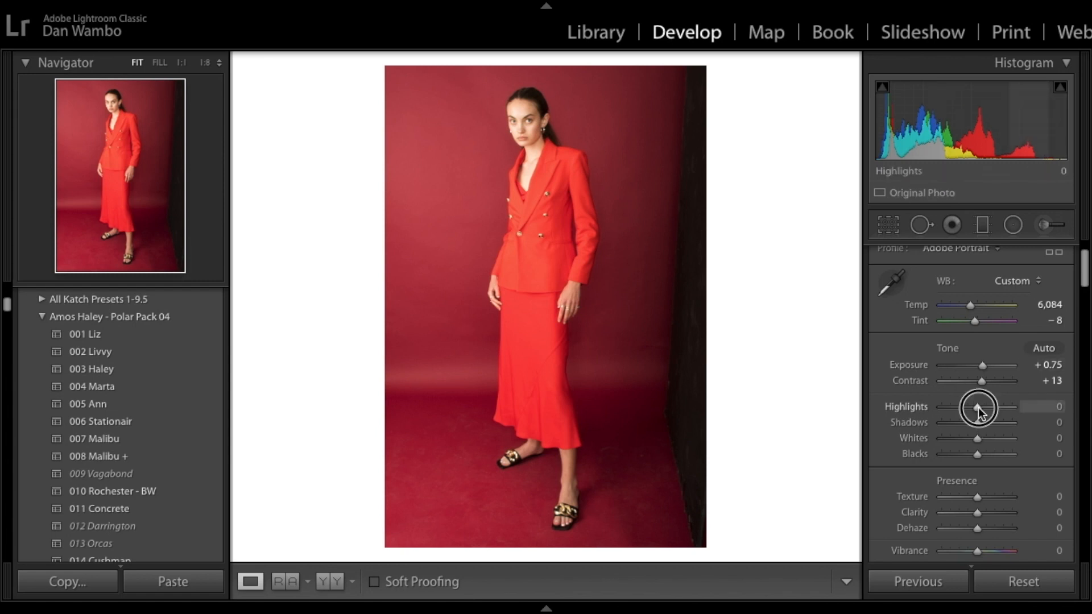
Step: Set the Highlights to +31 and toggle the before view to compare
{"action": "left_click_drag", "start_coordinate": [977, 407], "coordinate": [989, 404]}
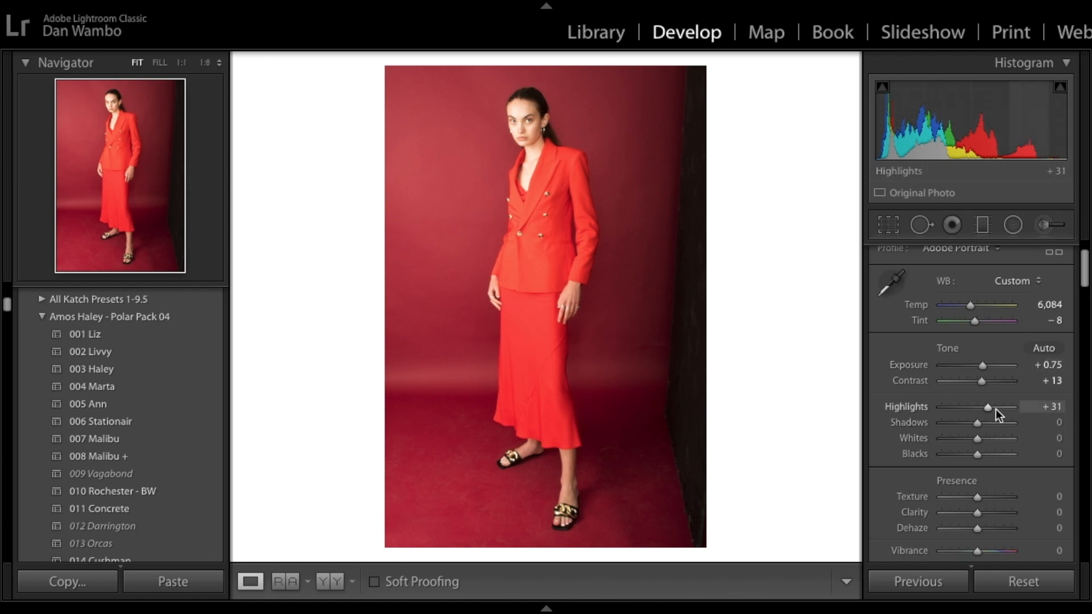
{"action": "key", "text": "backslash"}
{"action": "key", "text": "backslash"}
{"action": "key", "text": "backslash"}
{"action": "key", "text": "backslash"}
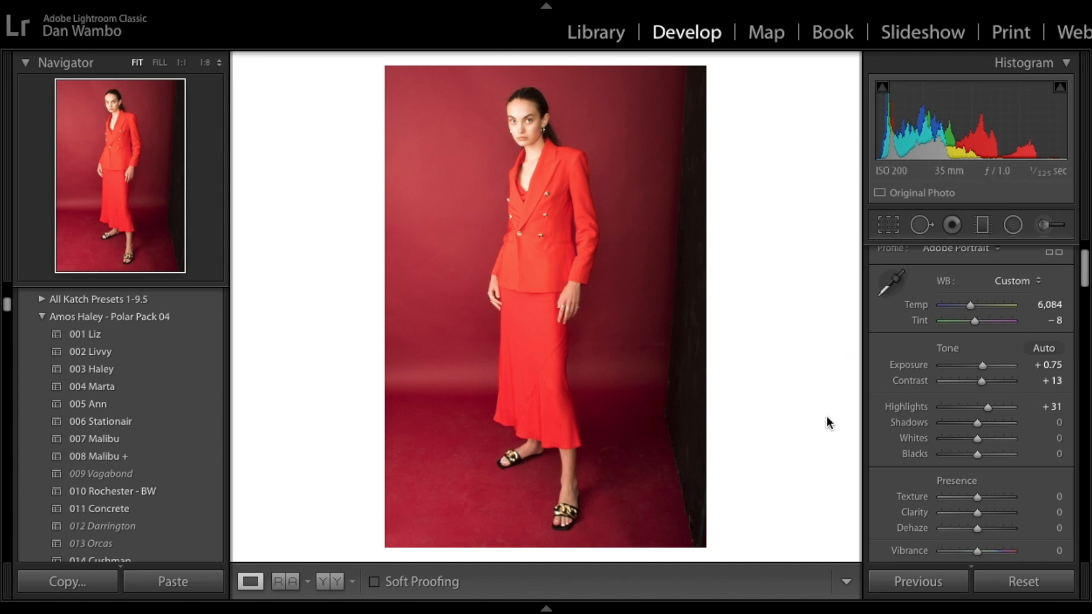
Step: Lower the Shadows to -20, Whites to -30 and Blacks to -29
{"action": "left_click_drag", "start_coordinate": [976, 425], "coordinate": [967, 424]}
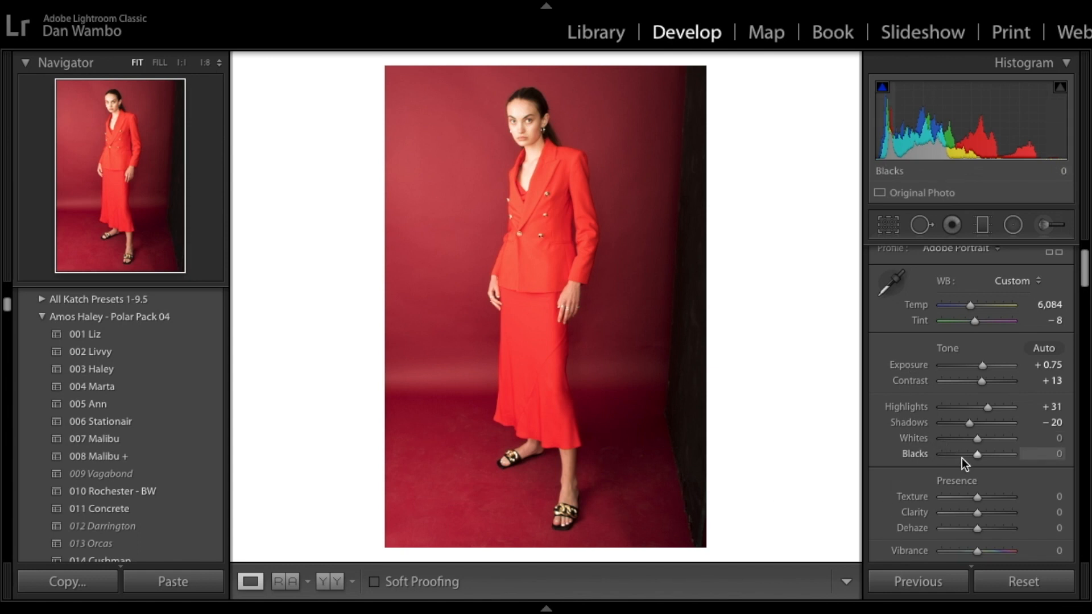
{"action": "mouse_move", "coordinate": [973, 436]}
{"action": "left_mouse_down"}
{"action": "mouse_move", "coordinate": [891, 445]}
{"action": "mouse_move", "coordinate": [1087, 450]}
{"action": "mouse_move", "coordinate": [804, 462]}
{"action": "mouse_move", "coordinate": [1087, 452]}
{"action": "mouse_move", "coordinate": [945, 446]}
{"action": "mouse_move", "coordinate": [963, 441]}
{"action": "left_mouse_up"}
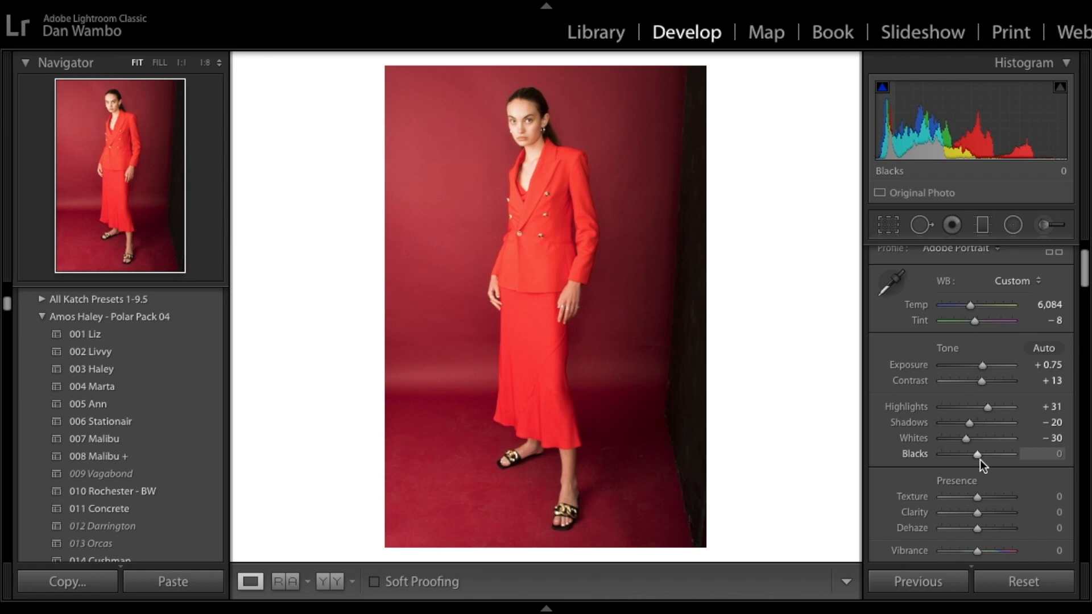
{"action": "left_click_drag", "start_coordinate": [979, 456], "coordinate": [941, 455]}
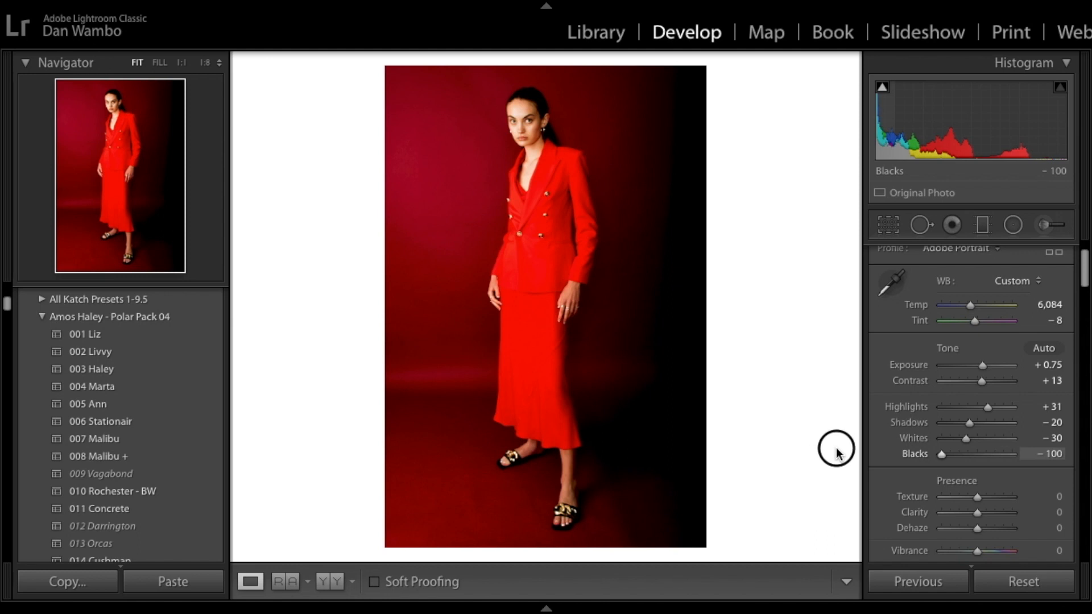
{"action": "left_click_drag", "start_coordinate": [941, 458], "coordinate": [967, 464]}
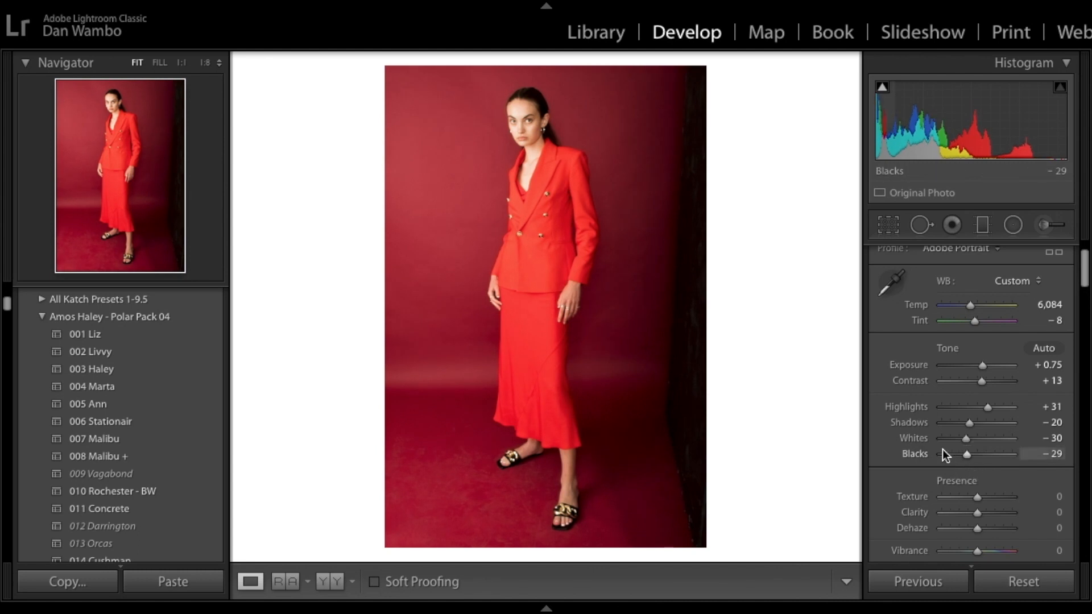
Step: Set the overall Saturation to -6
{"action": "scroll", "coordinate": [943, 455], "scroll_direction": "down", "scroll_amount": 3}
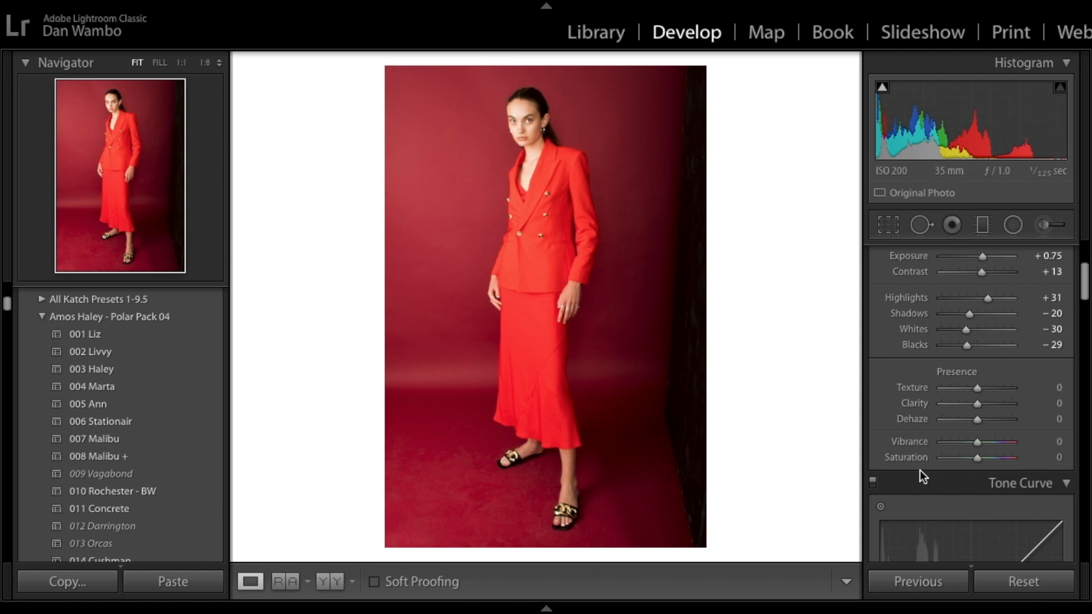
{"action": "left_click_drag", "start_coordinate": [978, 458], "coordinate": [975, 459]}
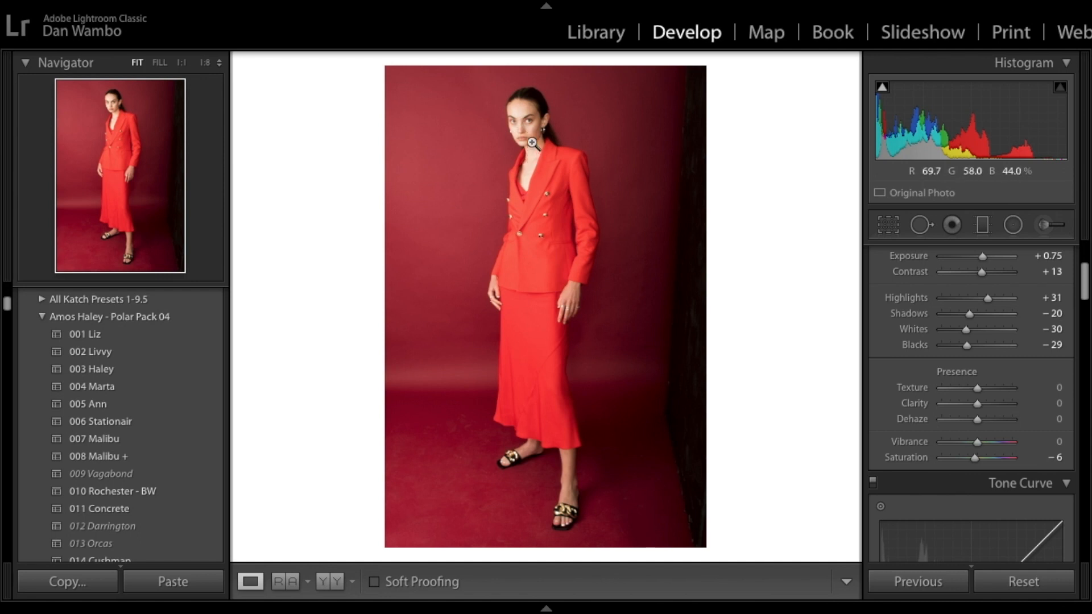
Step: Set the Tone Curve region Highlights to +31 and Lights to -40
{"action": "scroll", "coordinate": [991, 459], "scroll_direction": "down", "scroll_amount": 5}
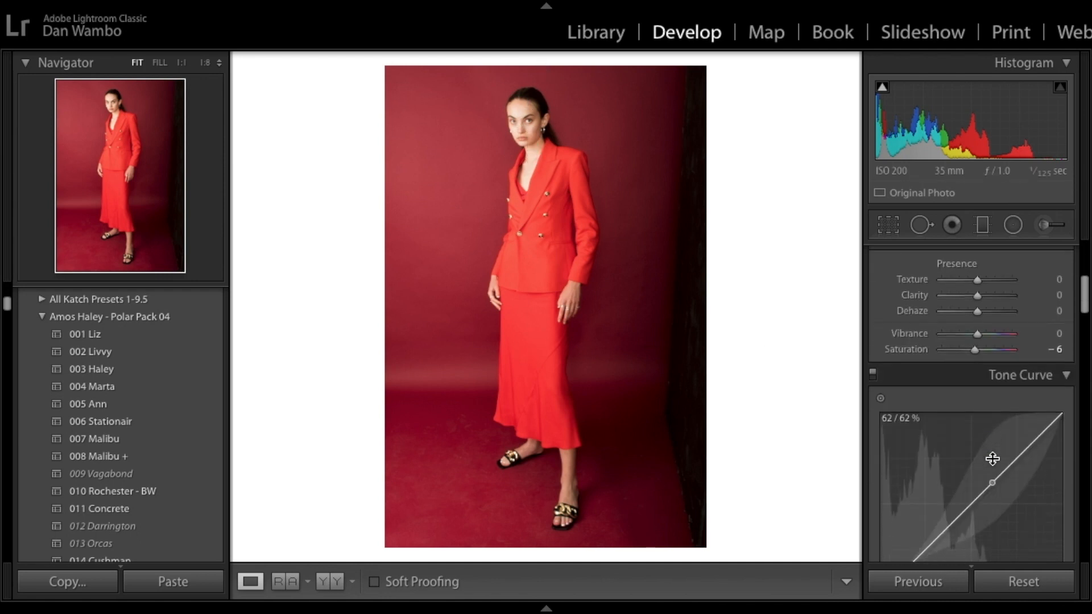
{"action": "scroll", "coordinate": [946, 302], "scroll_direction": "up", "scroll_amount": 1}
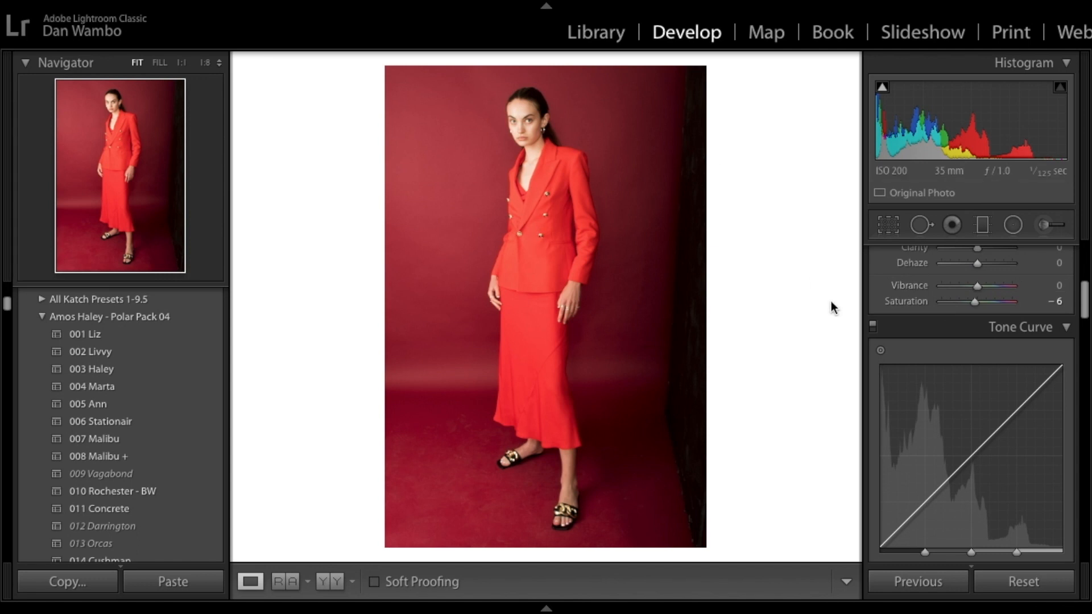
{"action": "scroll", "coordinate": [897, 300], "scroll_direction": "down", "scroll_amount": 3}
{"action": "scroll", "coordinate": [897, 300], "scroll_direction": "up", "scroll_amount": 2}
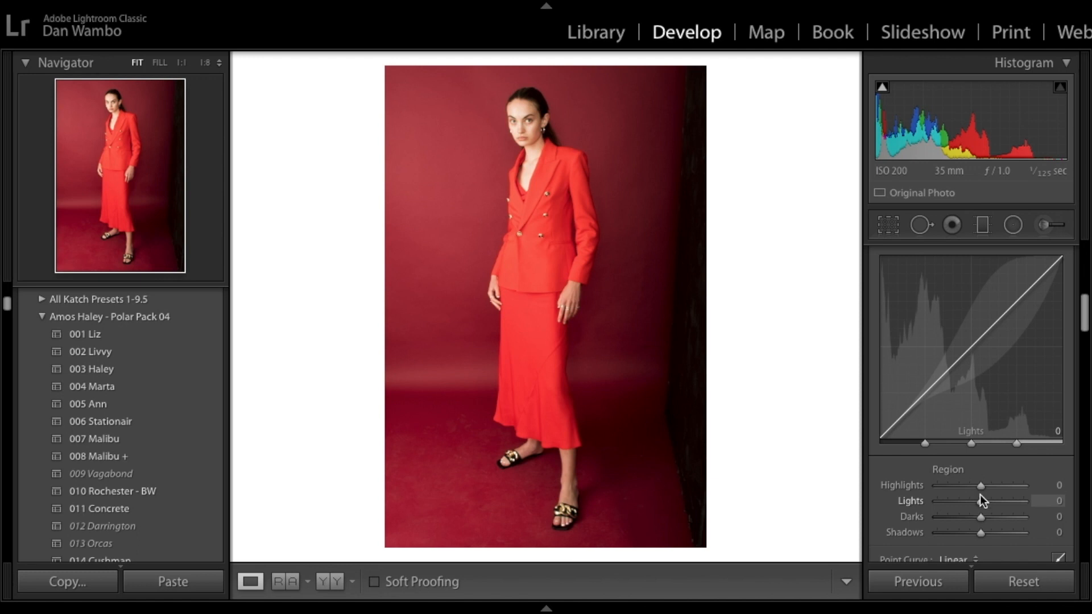
{"action": "left_click_drag", "start_coordinate": [981, 485], "coordinate": [1048, 484]}
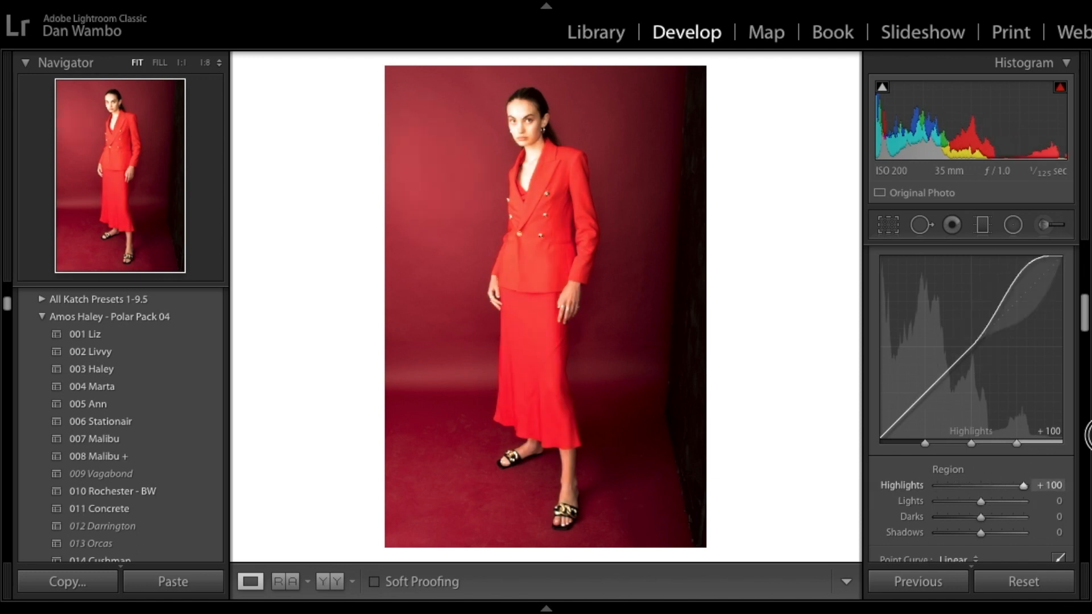
{"action": "left_click_drag", "start_coordinate": [1089, 437], "coordinate": [964, 502]}
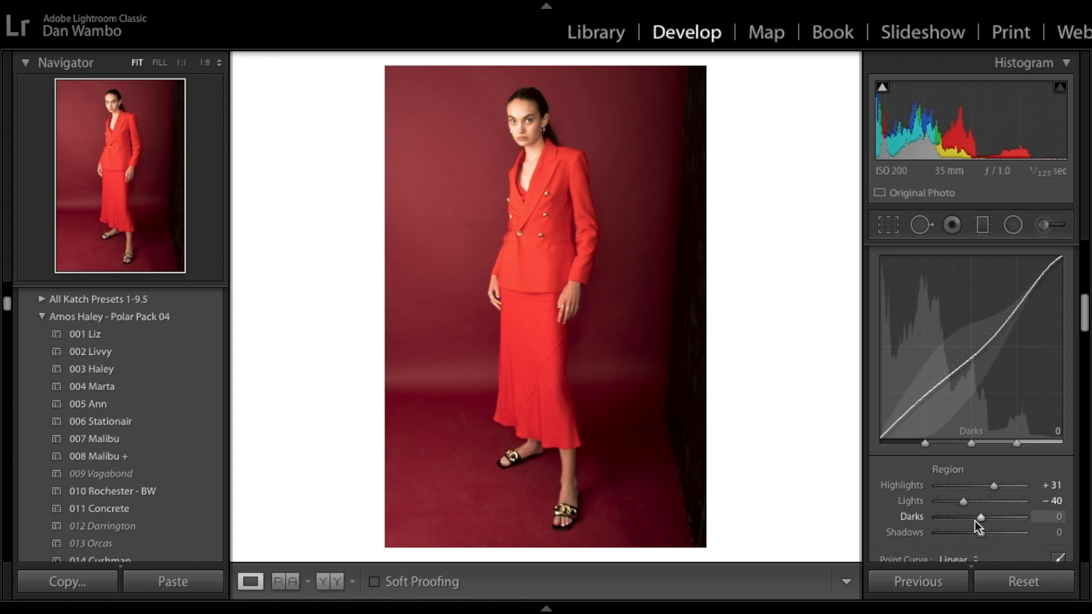
Step: Set the Tone Curve region Darks to -24 and Shadows to +11
{"action": "left_click_drag", "start_coordinate": [974, 521], "coordinate": [878, 539]}
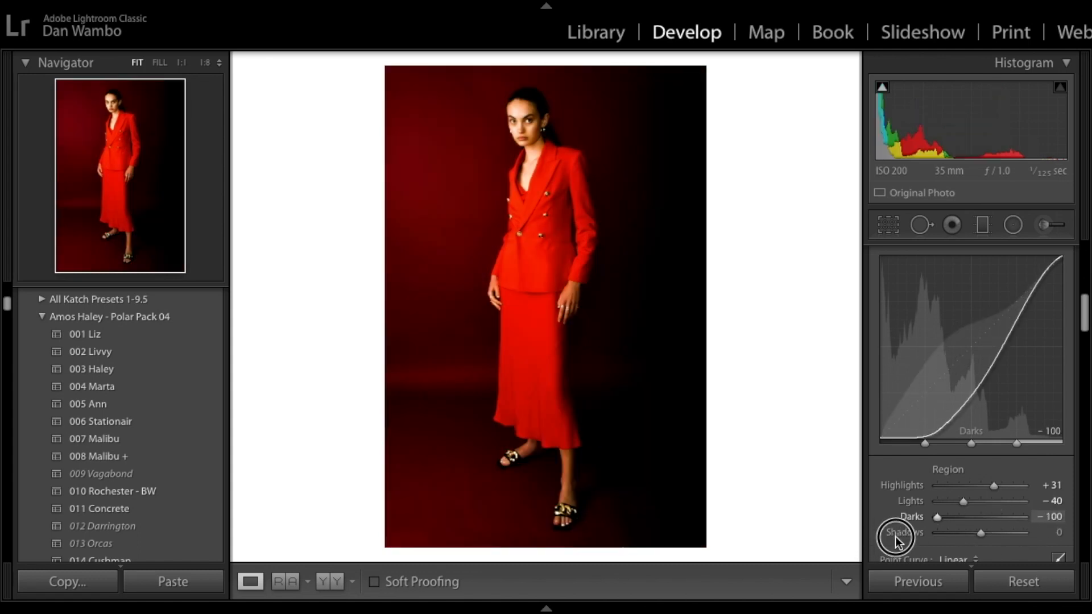
{"action": "left_click_drag", "start_coordinate": [937, 517], "coordinate": [982, 560]}
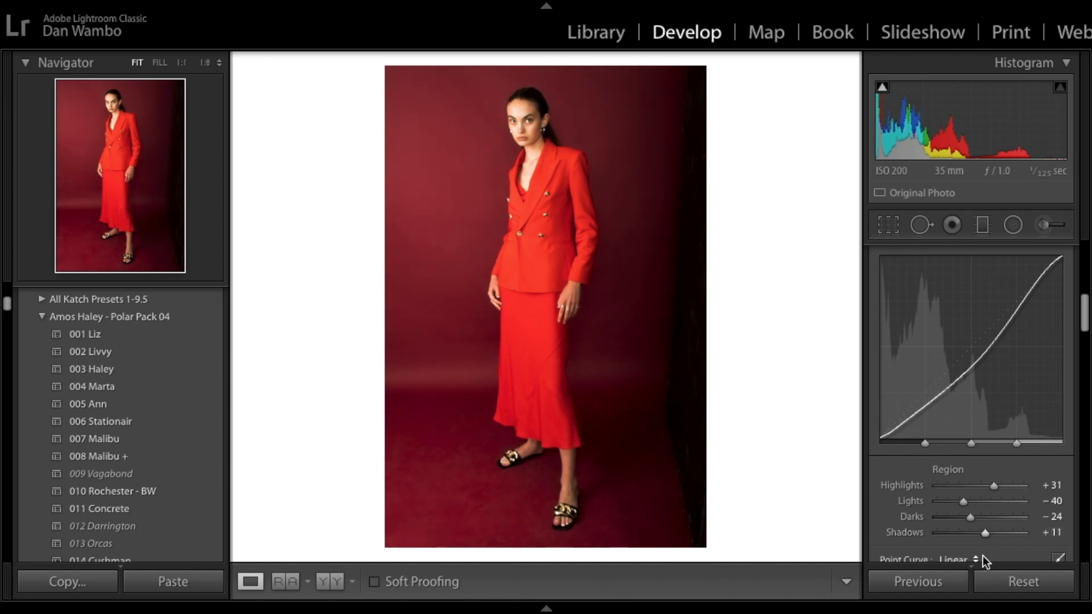
Step: Toggle between the before and after views to compare the edits
{"action": "scroll", "coordinate": [890, 350], "scroll_direction": "up", "scroll_amount": 2}
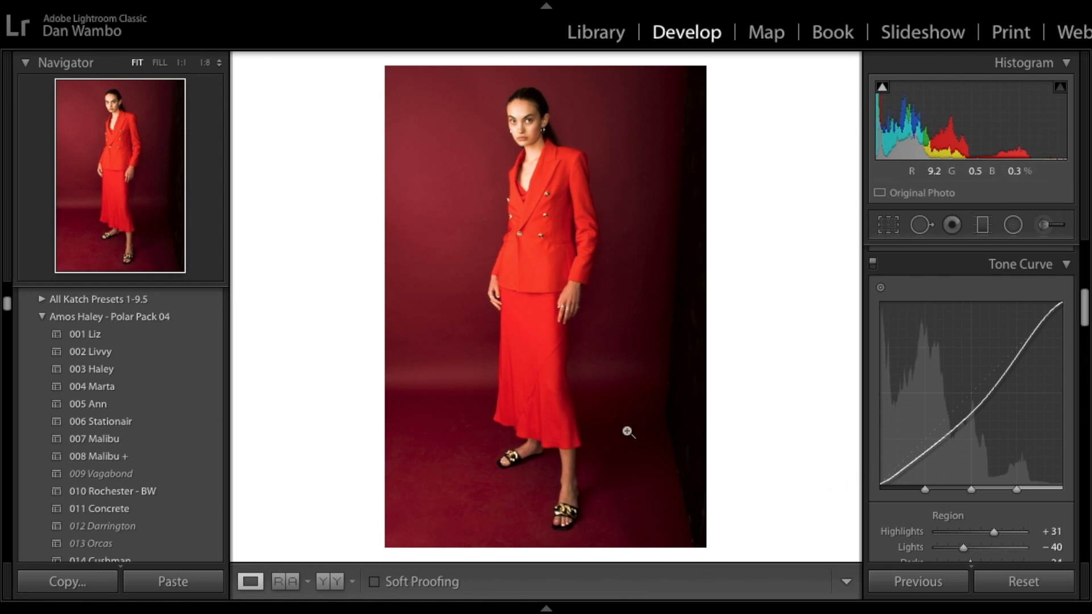
{"action": "key", "text": "backslash"}
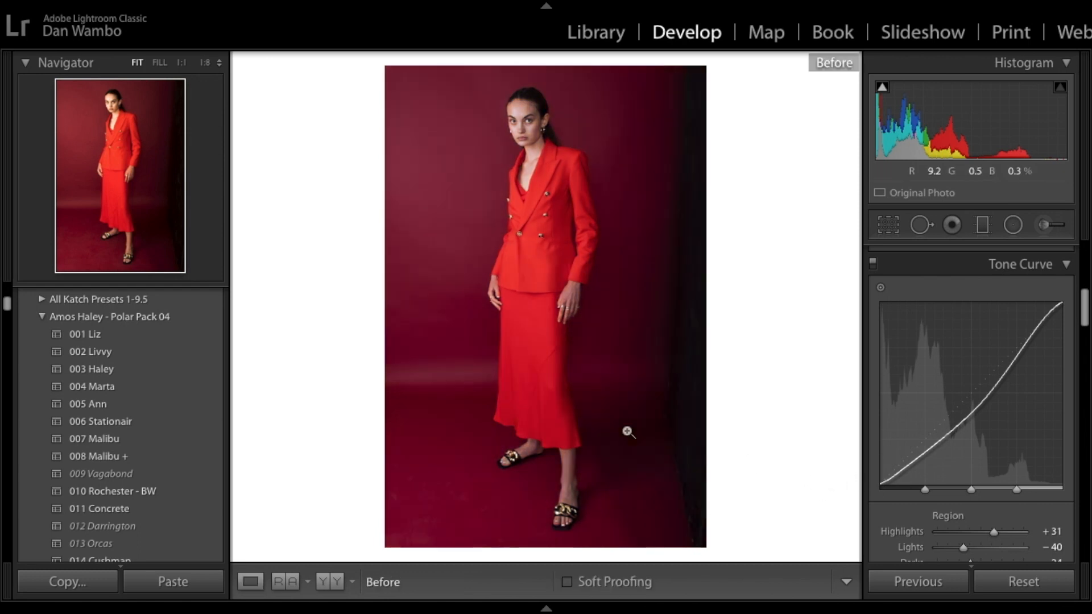
{"action": "key", "text": "backslash"}
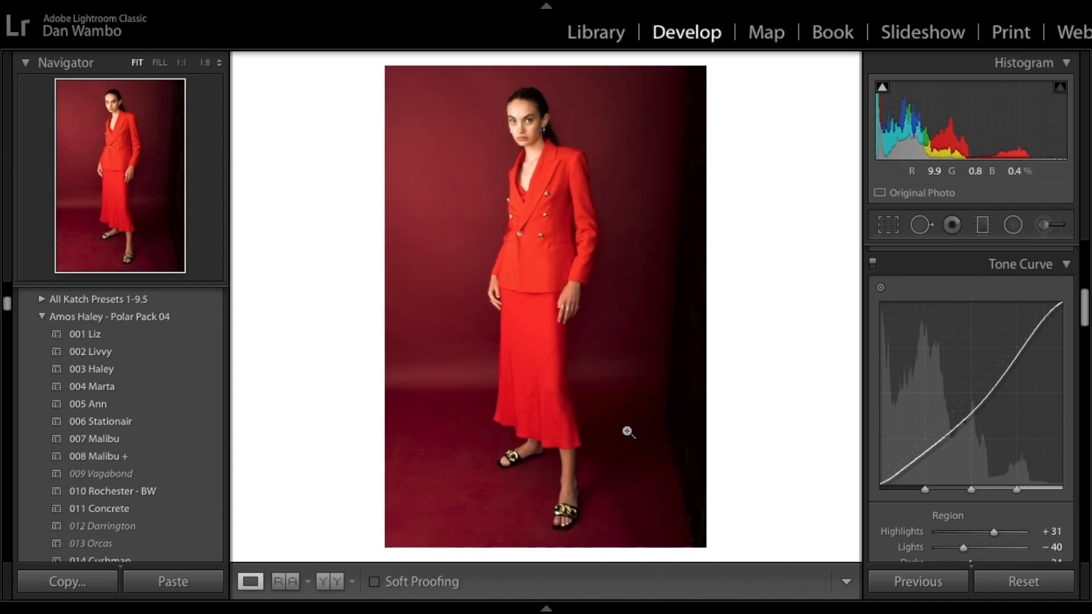
{"action": "key", "text": "backslash"}
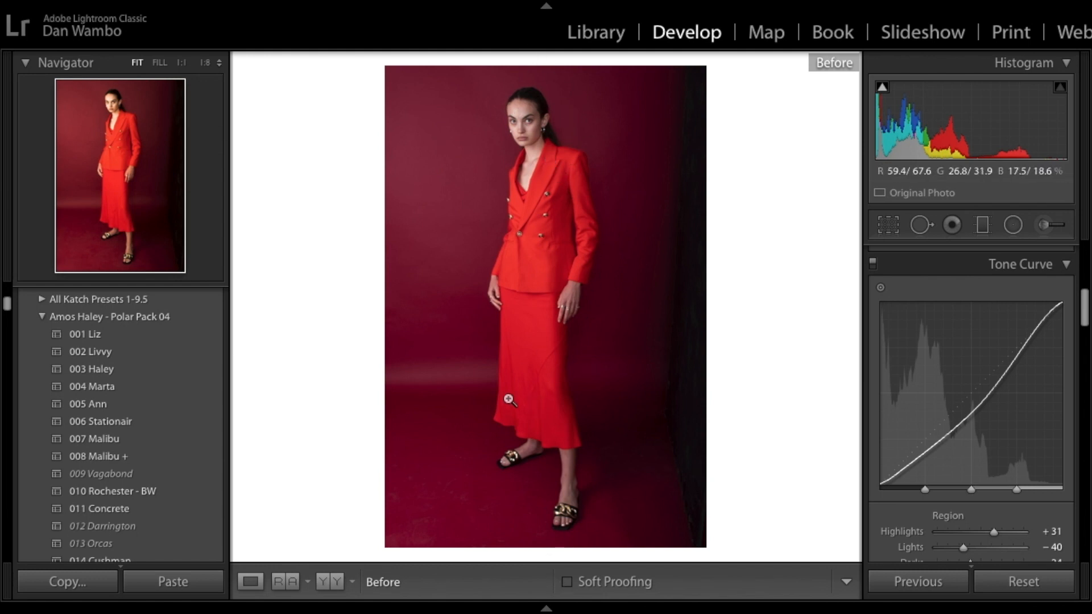
{"action": "key", "text": "backslash"}
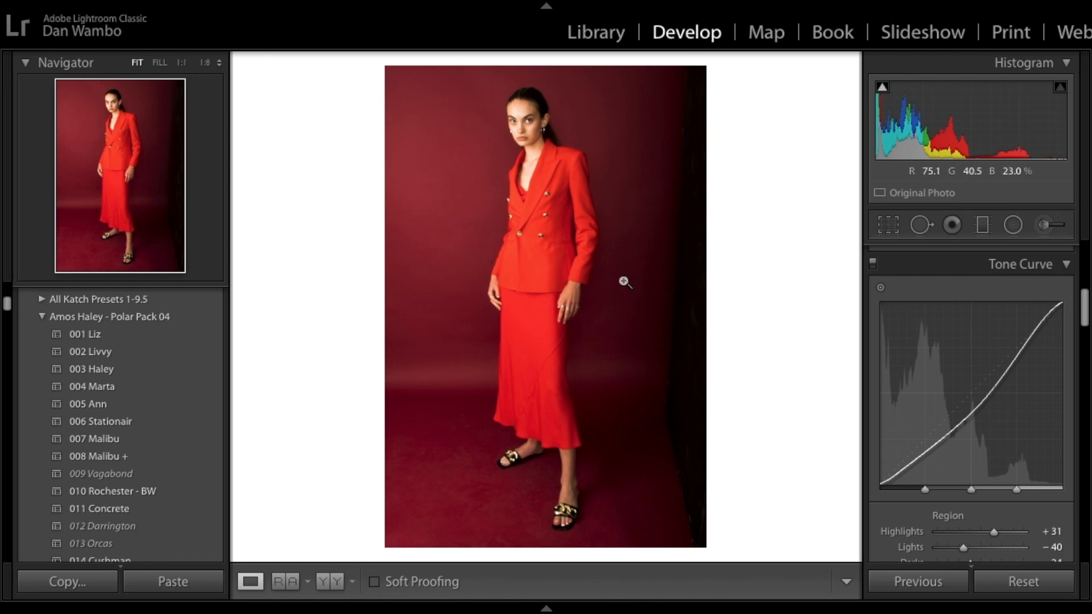
Step: Open the Saturation section of the HSL/Color panel
{"action": "scroll", "coordinate": [943, 366], "scroll_direction": "down", "scroll_amount": 5}
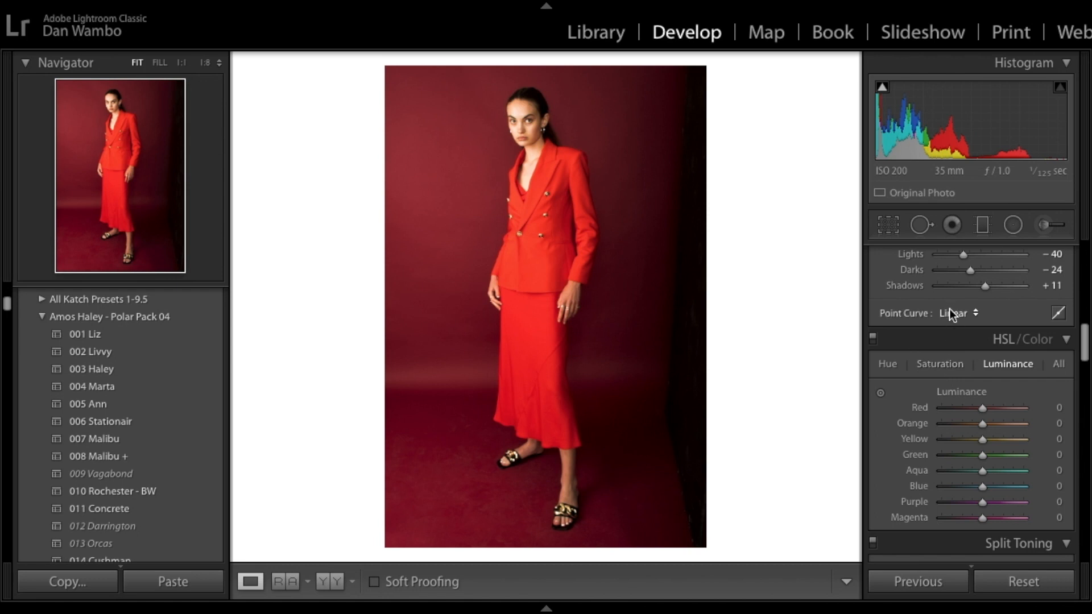
{"action": "left_click", "coordinate": [956, 367]}
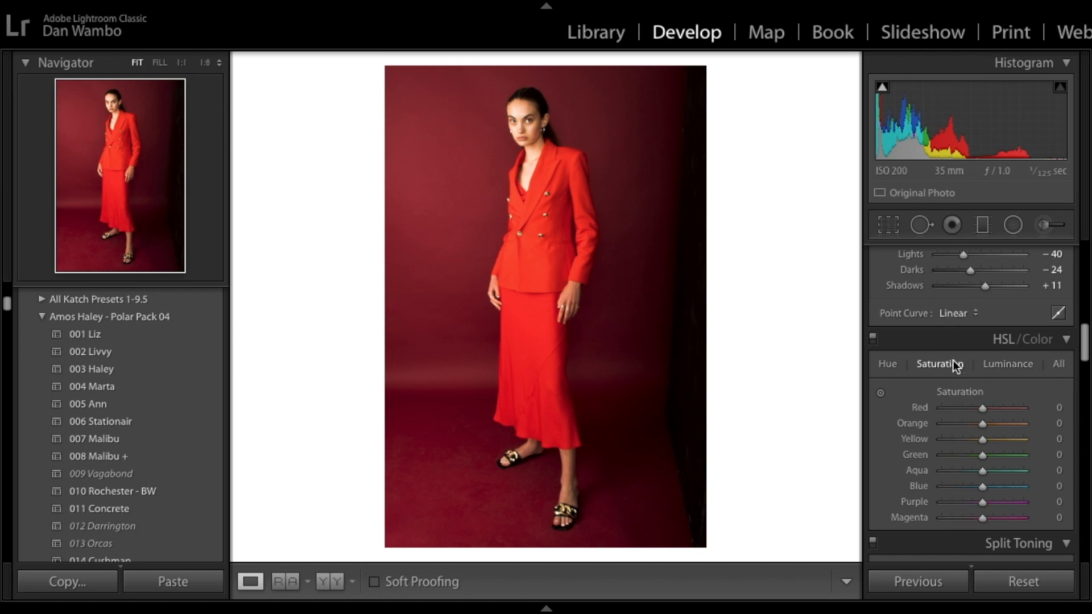
Step: Consult a colour wheel in the browser and return to the photo at fitted view
{"action": "key", "text": "super+Tab"}
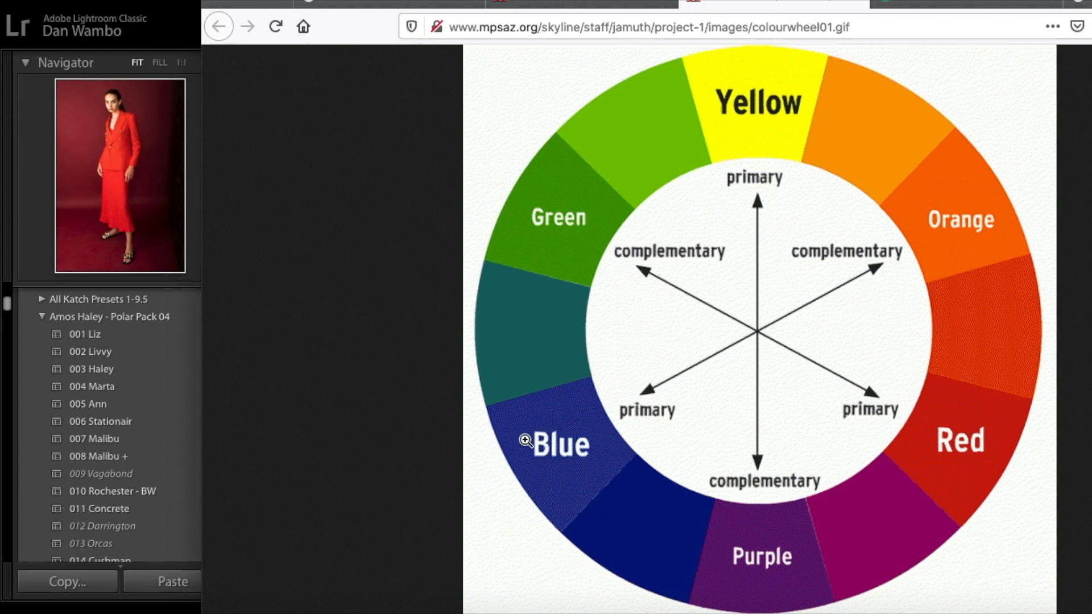
{"action": "left_click", "coordinate": [21, 200]}
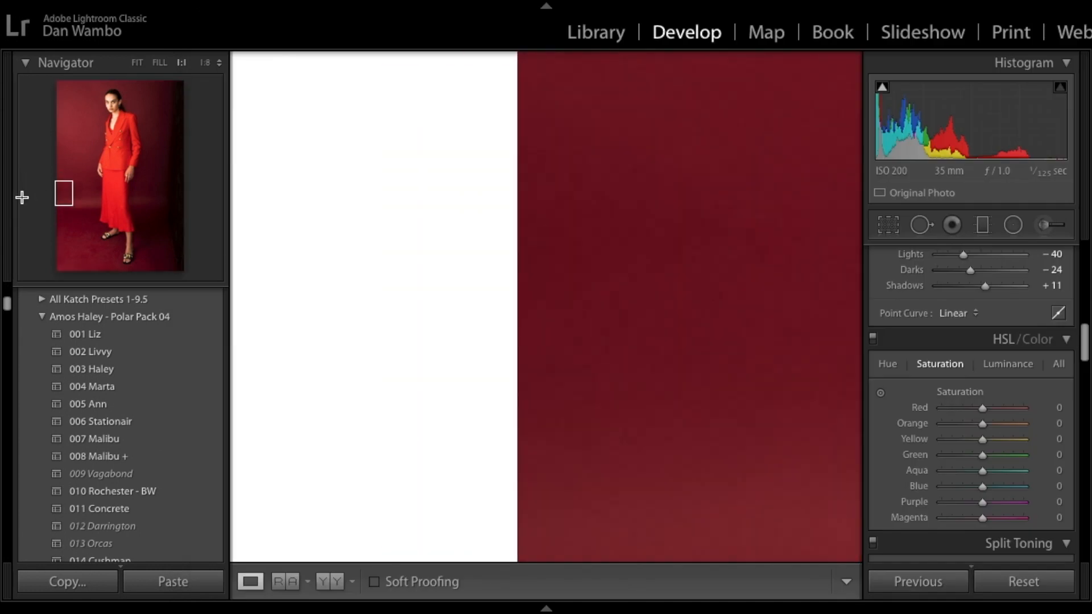
{"action": "left_click", "coordinate": [152, 184]}
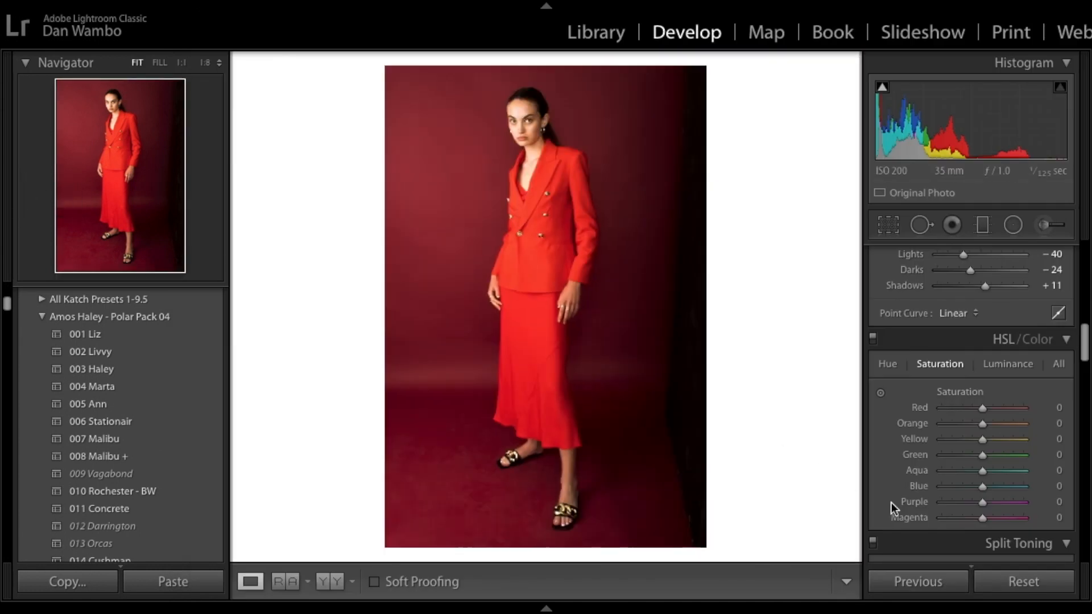
Step: Set the Green, Aqua, Blue, Purple and Magenta saturation all to -100
{"action": "left_click_drag", "start_coordinate": [982, 455], "coordinate": [913, 490]}
{"action": "left_click_drag", "start_coordinate": [982, 468], "coordinate": [856, 470]}
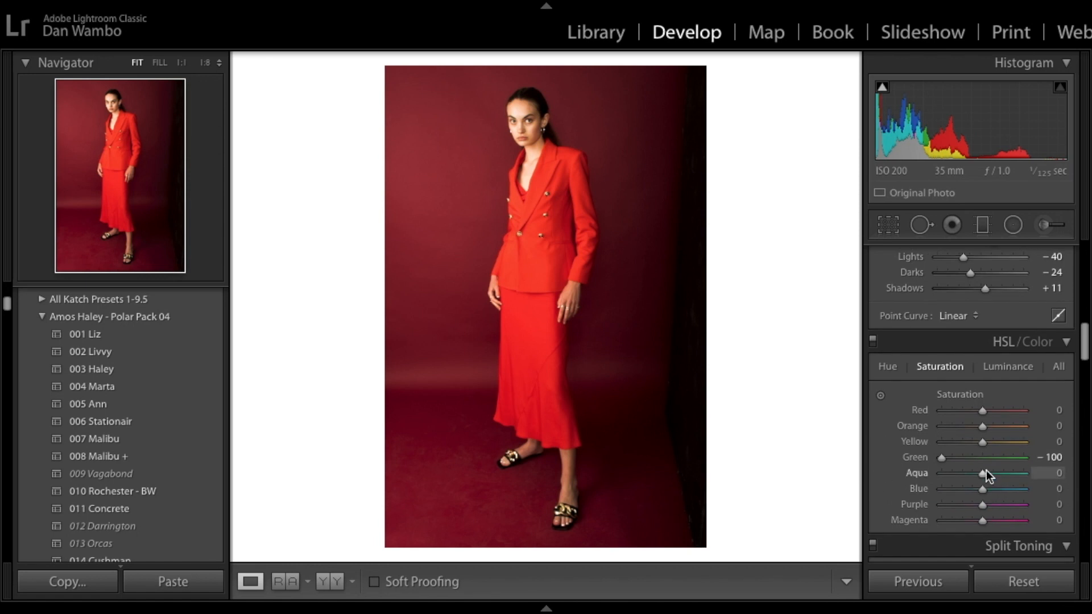
{"action": "left_click_drag", "start_coordinate": [985, 471], "coordinate": [872, 470]}
{"action": "left_click_drag", "start_coordinate": [998, 505], "coordinate": [887, 505]}
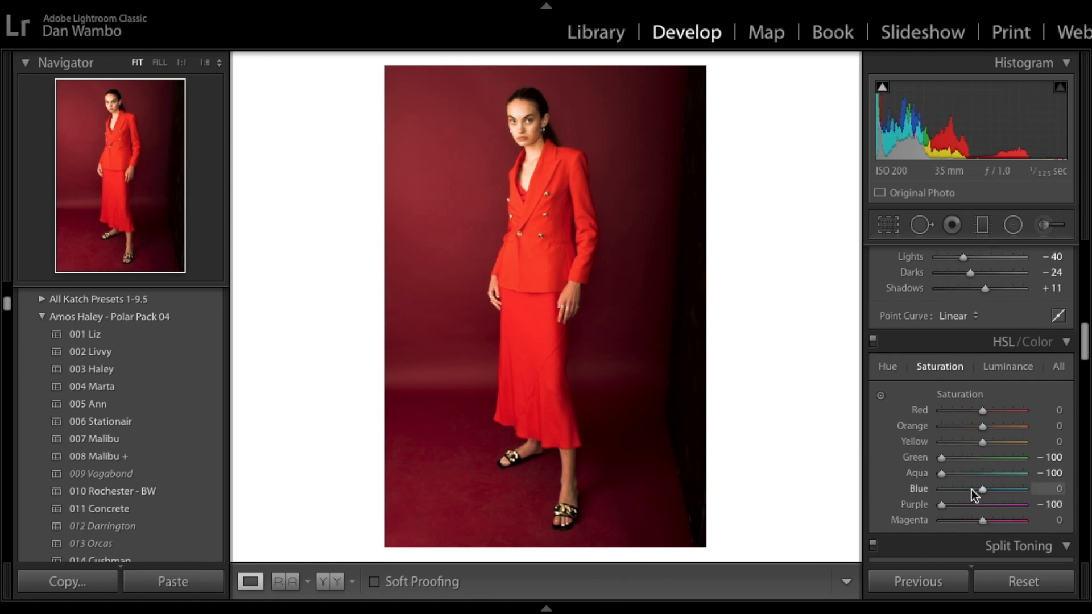
{"action": "left_click_drag", "start_coordinate": [971, 489], "coordinate": [921, 486]}
{"action": "left_click_drag", "start_coordinate": [981, 520], "coordinate": [847, 514]}
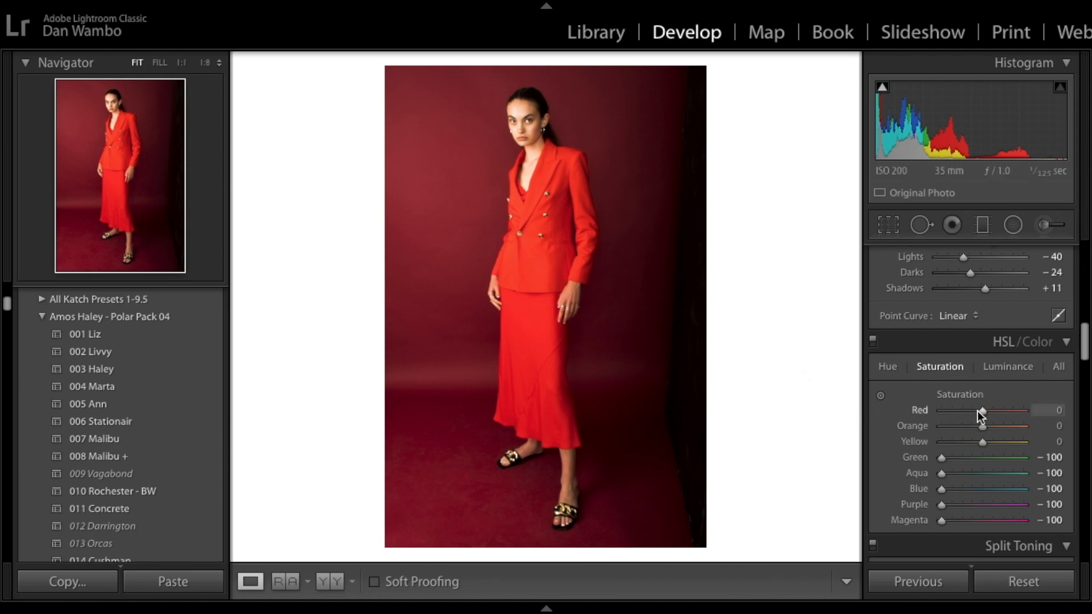
Step: Undo a Red saturation increase and set the Orange saturation to -6
{"action": "left_click_drag", "start_coordinate": [977, 409], "coordinate": [1089, 378]}
{"action": "key", "text": "ctrl+z"}
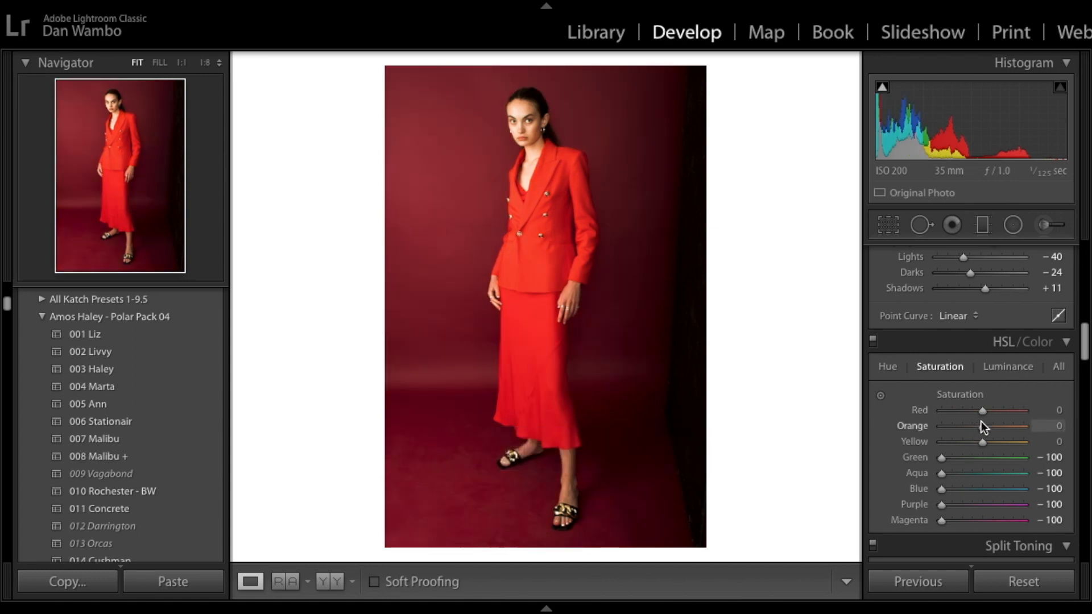
{"action": "mouse_move", "coordinate": [981, 423]}
{"action": "left_mouse_down"}
{"action": "mouse_move", "coordinate": [1083, 441]}
{"action": "mouse_move", "coordinate": [1029, 435]}
{"action": "mouse_move", "coordinate": [848, 456]}
{"action": "mouse_move", "coordinate": [1089, 434]}
{"action": "mouse_move", "coordinate": [978, 432]}
{"action": "left_mouse_up"}
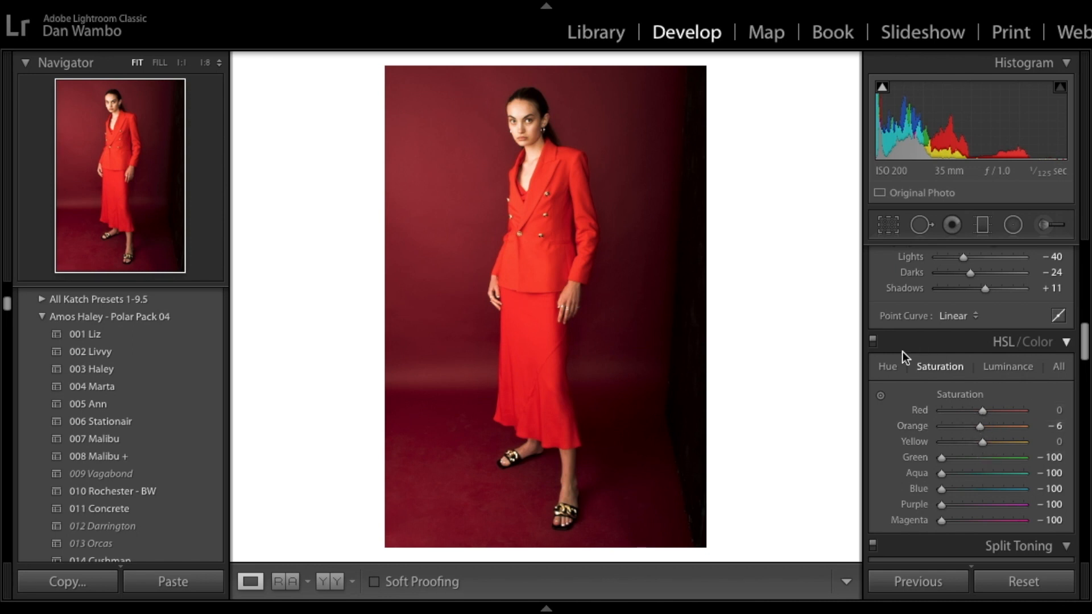
Step: Shift the suit's hue with the targeted Hue adjustment tool, giving Red -11 and Orange -14
{"action": "left_click", "coordinate": [887, 367]}
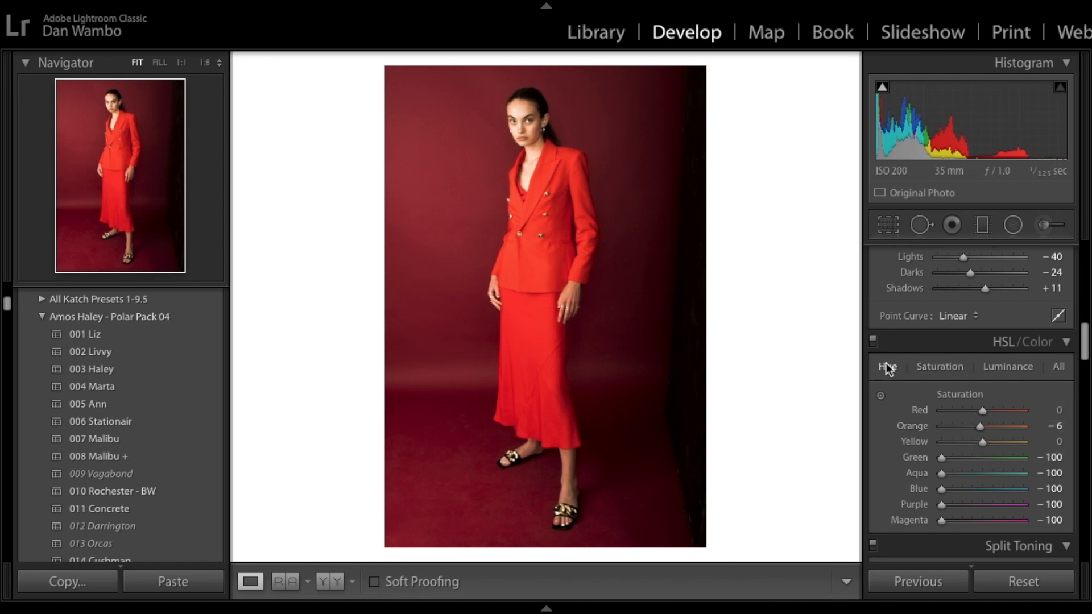
{"action": "left_click", "coordinate": [880, 395]}
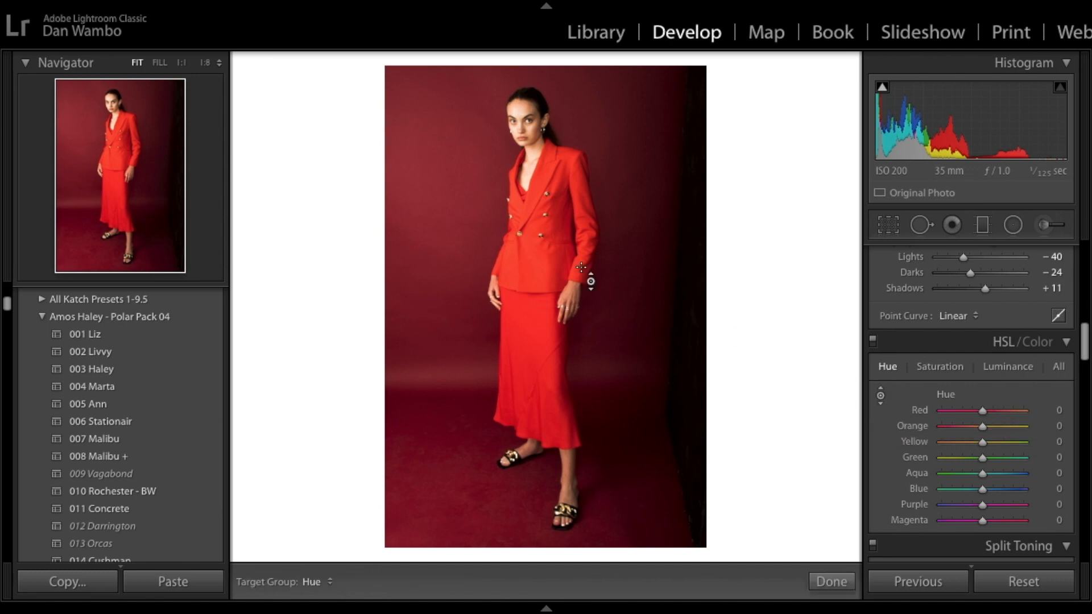
{"action": "mouse_move", "coordinate": [555, 267]}
{"action": "left_mouse_down"}
{"action": "mouse_move", "coordinate": [555, 301]}
{"action": "mouse_move", "coordinate": [556, 222]}
{"action": "mouse_move", "coordinate": [557, 261]}
{"action": "left_mouse_up"}
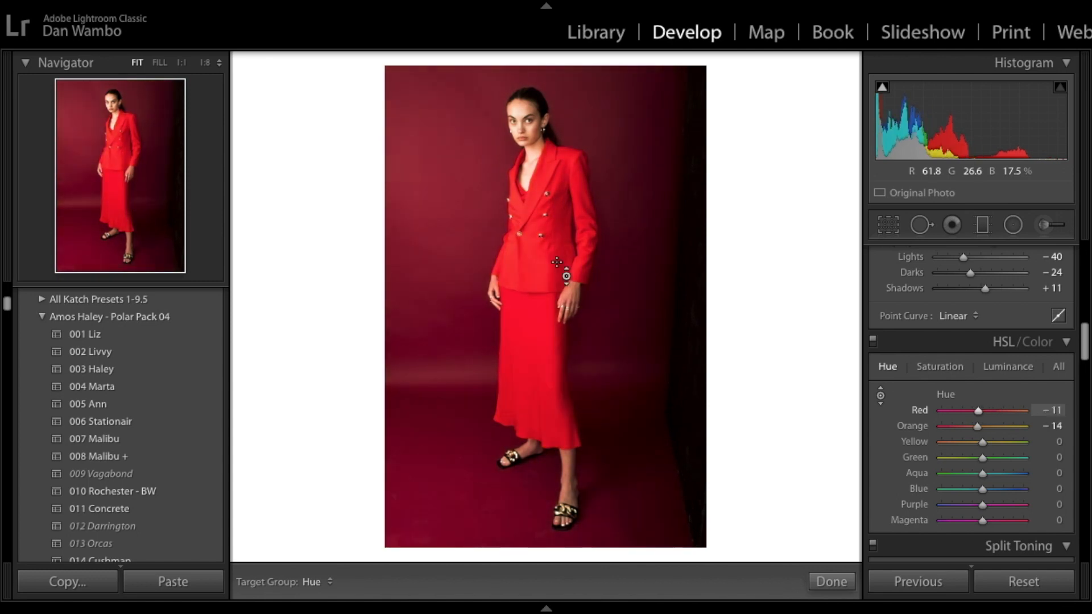
Step: Undo the two targeted hue adjustments and switch the HSL panel to Luminance
{"action": "key", "text": "ctrl+z"}
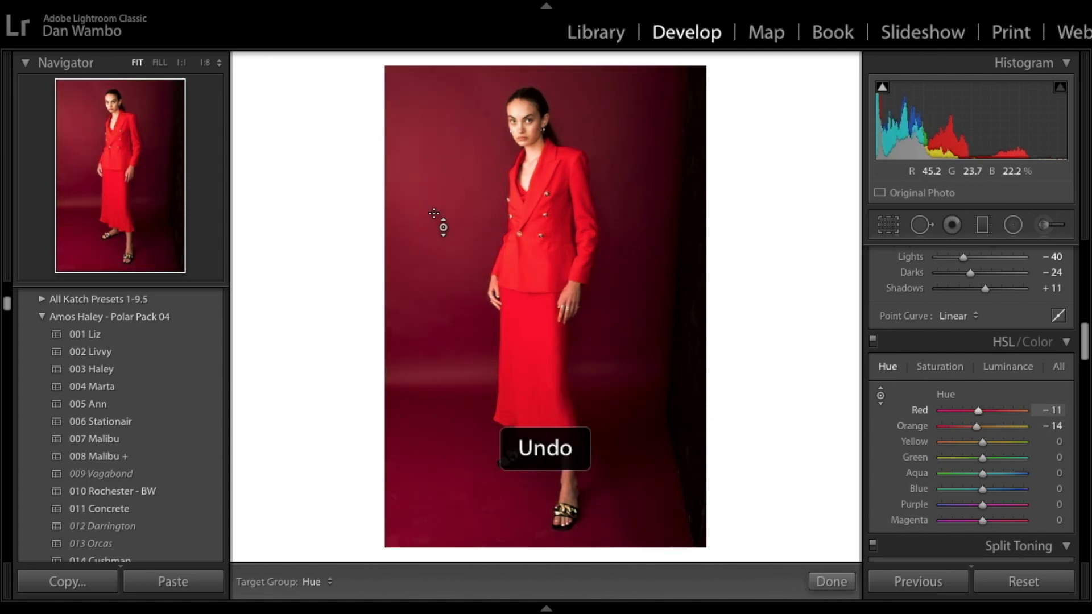
{"action": "key", "text": "ctrl+z"}
{"action": "left_click", "coordinate": [1009, 368]}
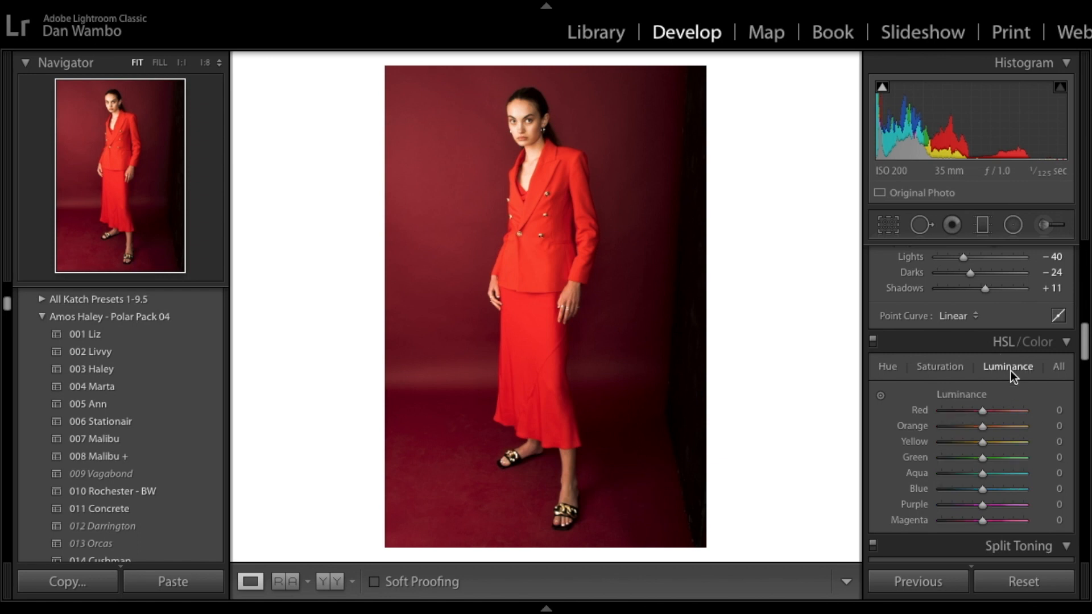
{"action": "left_click", "coordinate": [884, 397]}
{"action": "left_click_drag", "start_coordinate": [689, 321], "coordinate": [630, 382]}
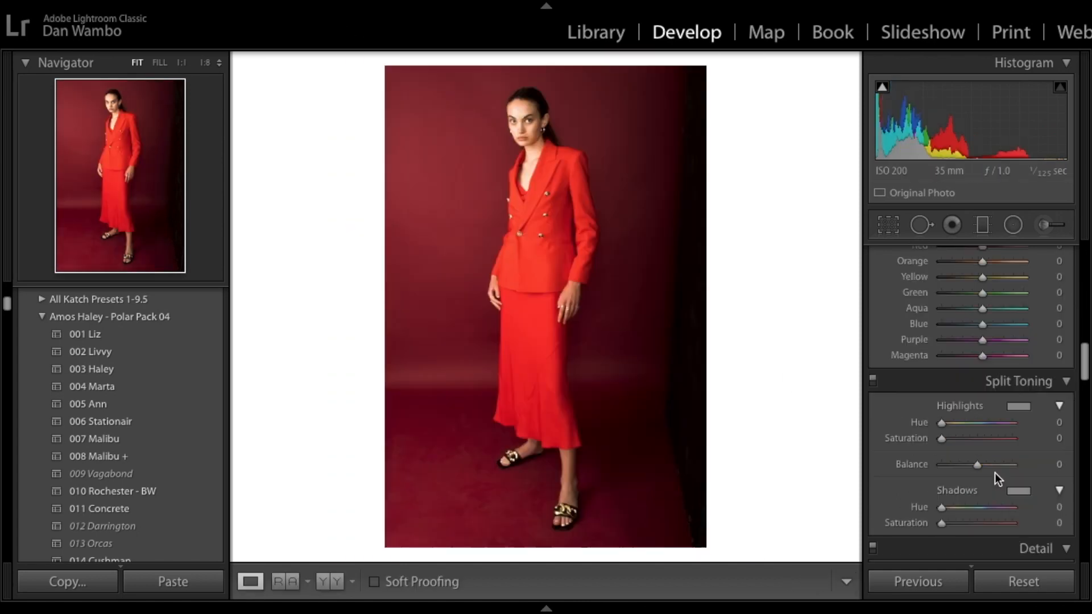
Step: Try a split-toning highlight colour with Hue 121 and Saturation 62, then reset it
{"action": "scroll", "coordinate": [995, 473], "scroll_direction": "up", "scroll_amount": 3}
{"action": "scroll", "coordinate": [978, 361], "scroll_direction": "up", "scroll_amount": 4}
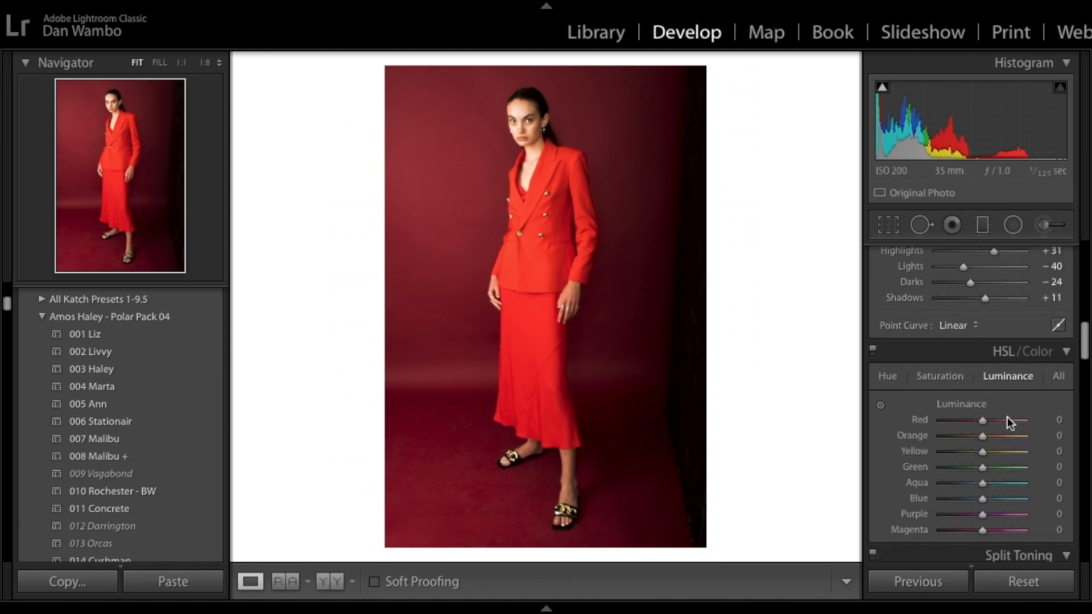
{"action": "scroll", "coordinate": [1007, 419], "scroll_direction": "down", "scroll_amount": 3}
{"action": "scroll", "coordinate": [1007, 419], "scroll_direction": "down", "scroll_amount": 2}
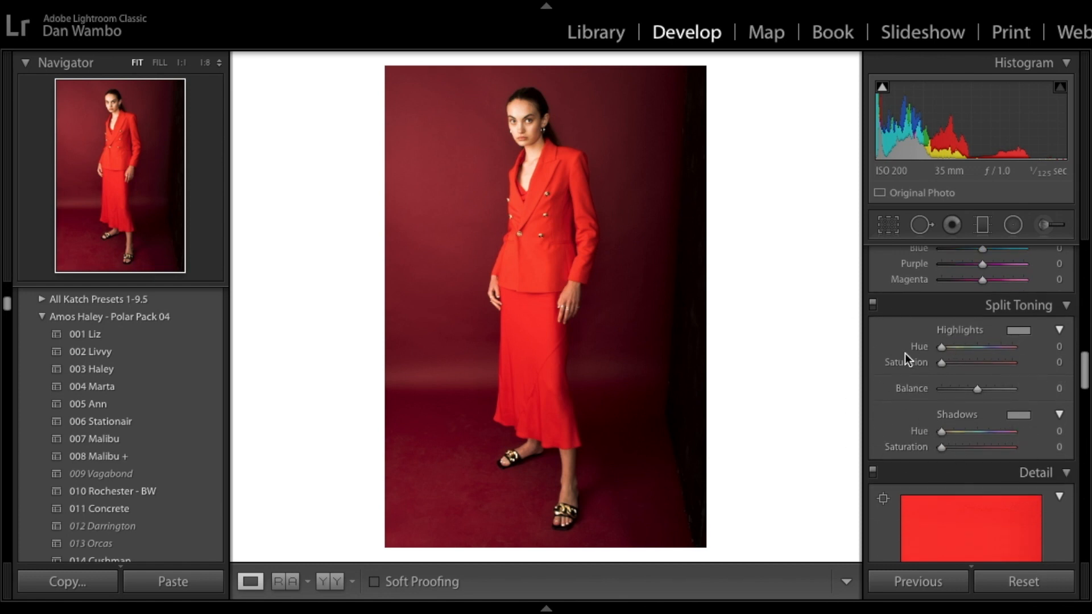
{"action": "left_click_drag", "start_coordinate": [942, 348], "coordinate": [986, 367]}
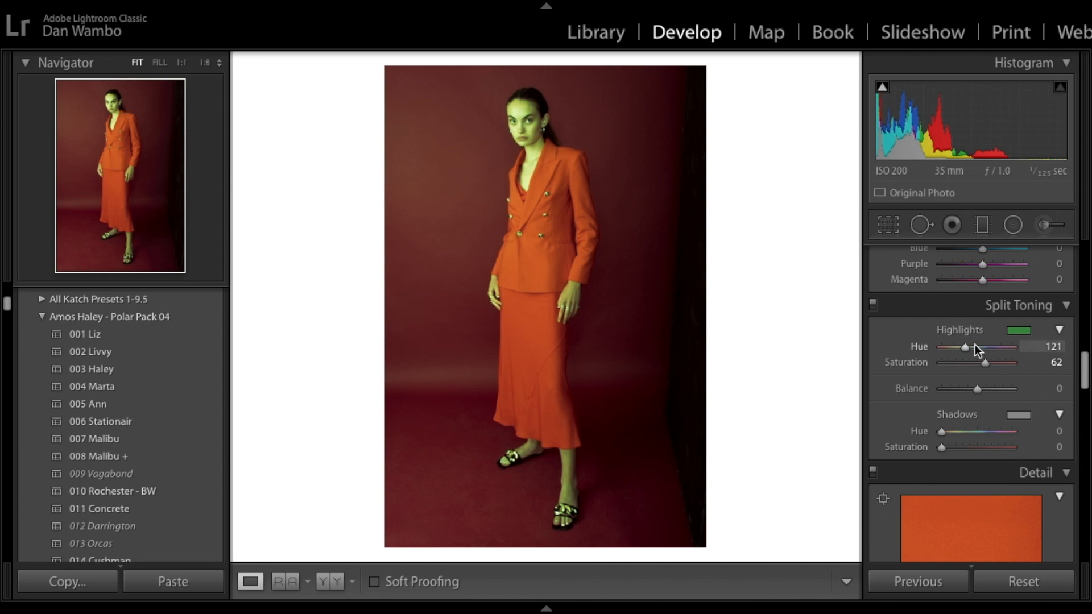
{"action": "left_click_drag", "start_coordinate": [986, 363], "coordinate": [878, 361]}
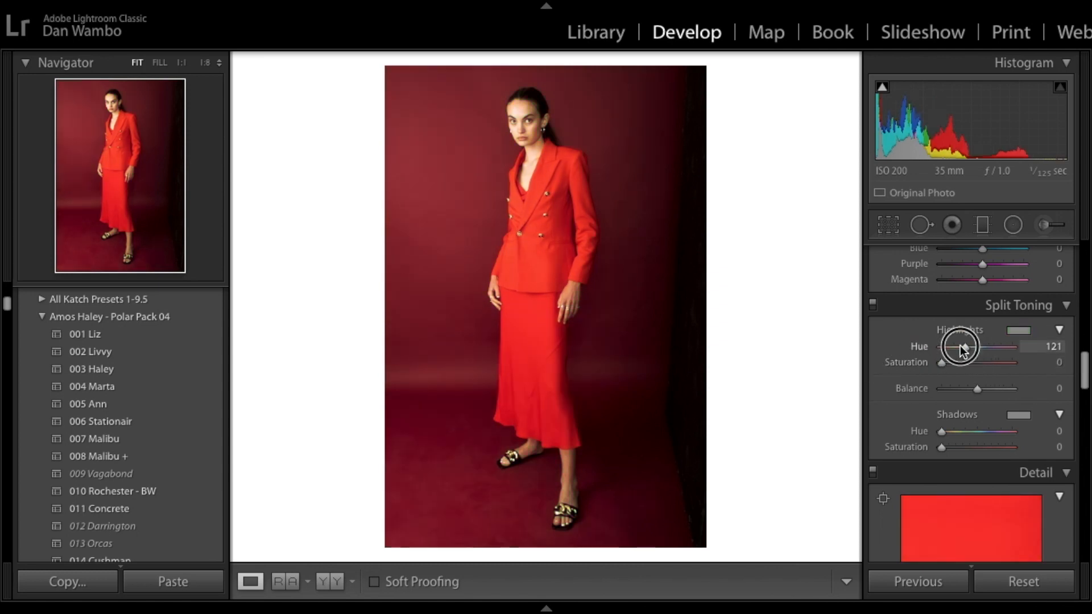
{"action": "left_click_drag", "start_coordinate": [960, 346], "coordinate": [871, 350]}
Step: Compare the before and after views of the photo
{"action": "scroll", "coordinate": [912, 411], "scroll_direction": "up", "scroll_amount": 4}
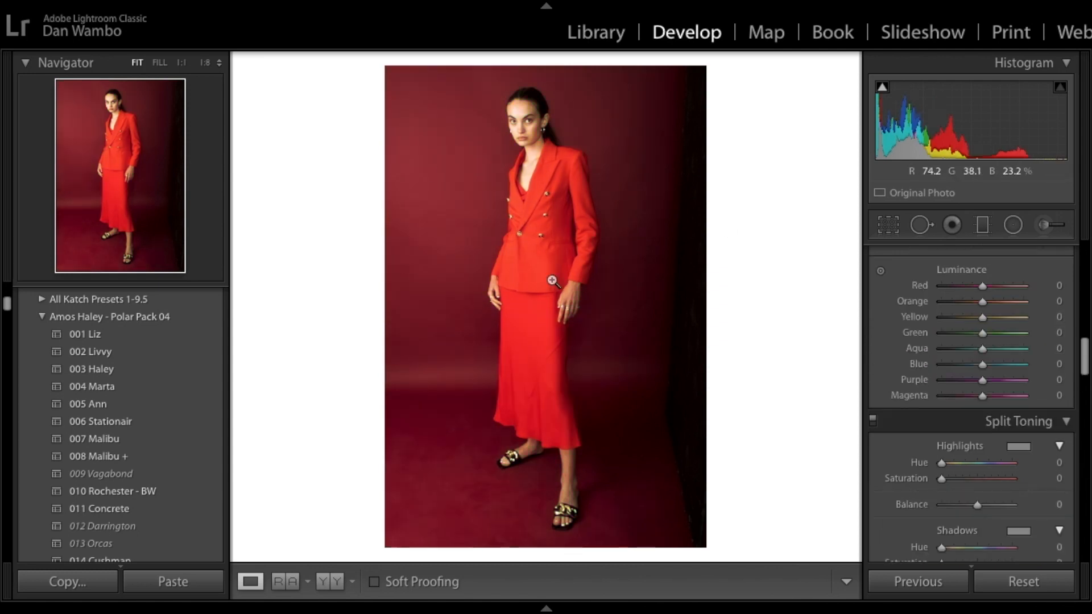
{"action": "key", "text": "backslash"}
{"action": "key", "text": "backslash"}
{"action": "key", "text": "backslash"}
{"action": "key", "text": "backslash"}
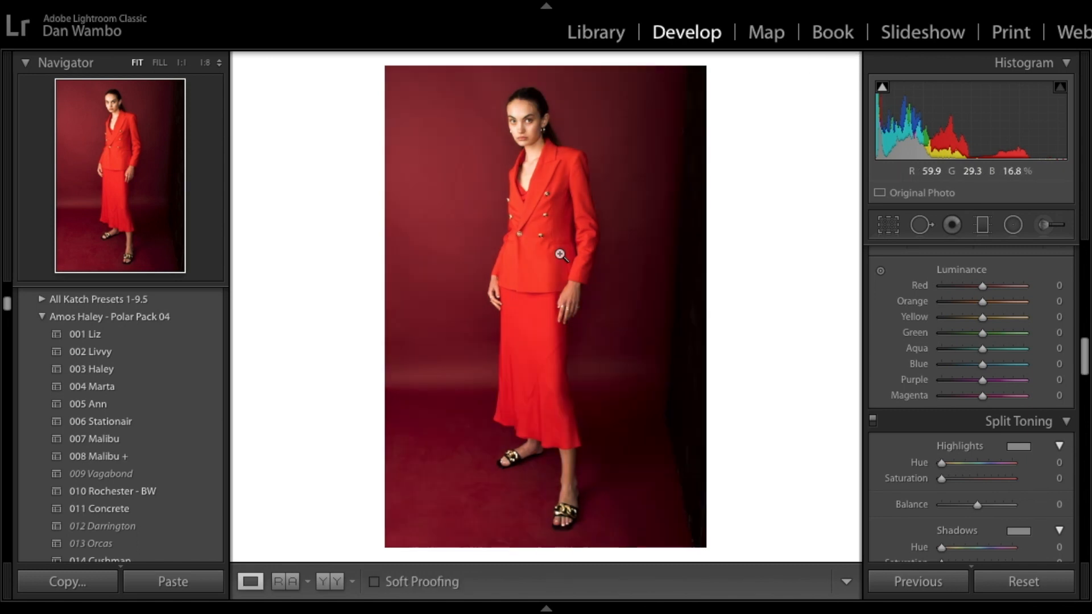
{"action": "key", "text": "backslash"}
{"action": "key", "text": "backslash"}
{"action": "key", "text": "backslash"}
{"action": "key", "text": "backslash"}
{"action": "scroll", "coordinate": [903, 352], "scroll_direction": "up", "scroll_amount": 5}
{"action": "key", "text": "backslash"}
{"action": "key", "text": "backslash"}
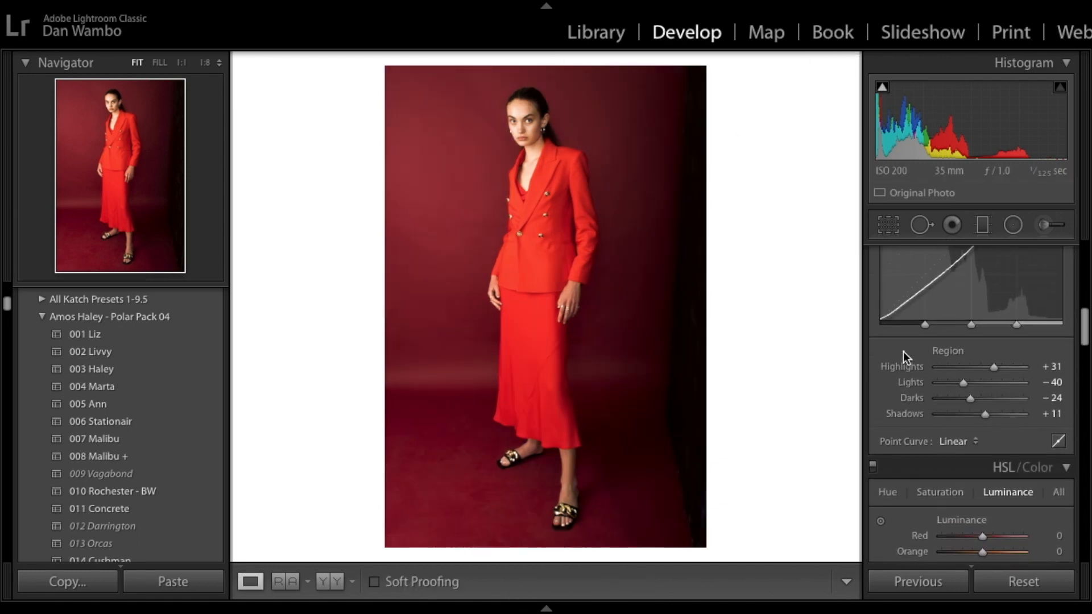
Step: Enable profile corrections in the Lens Corrections panel
{"action": "scroll", "coordinate": [903, 351], "scroll_direction": "down", "scroll_amount": 5}
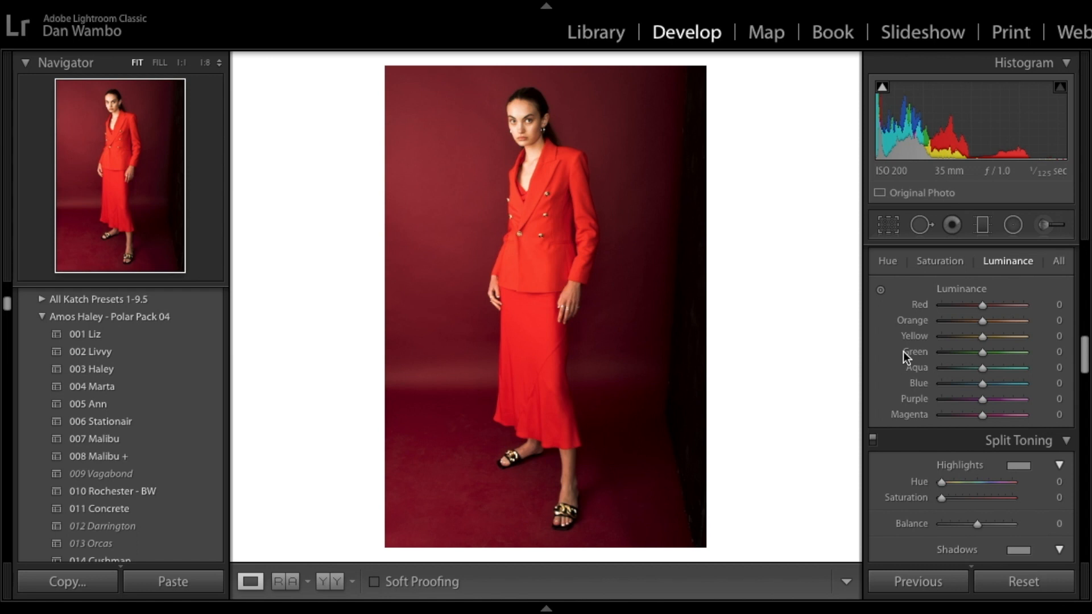
{"action": "scroll", "coordinate": [903, 351], "scroll_direction": "down", "scroll_amount": 10}
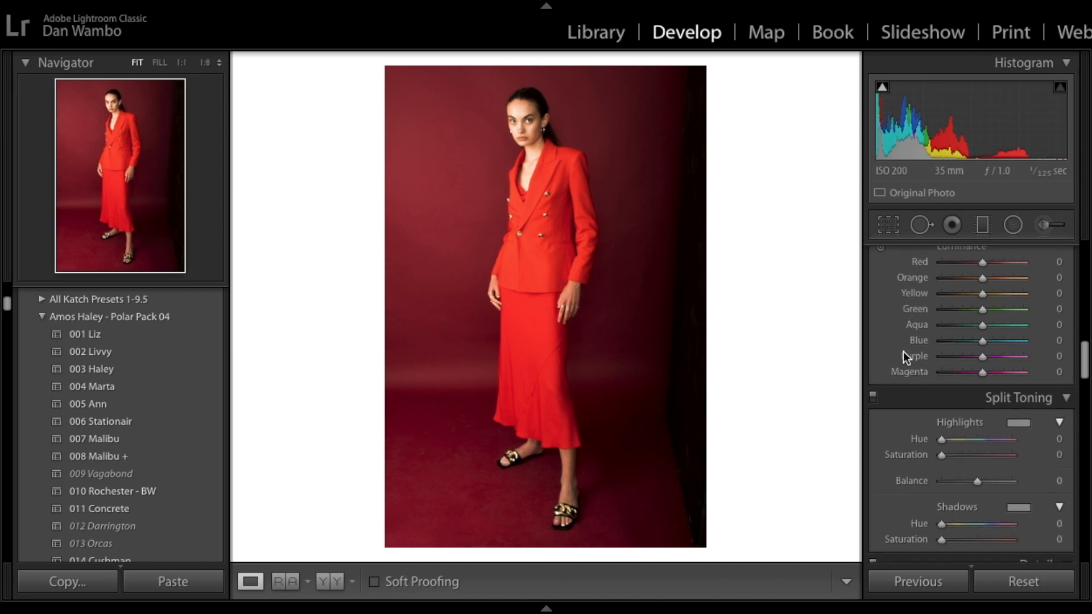
{"action": "scroll", "coordinate": [903, 357], "scroll_direction": "down", "scroll_amount": 6}
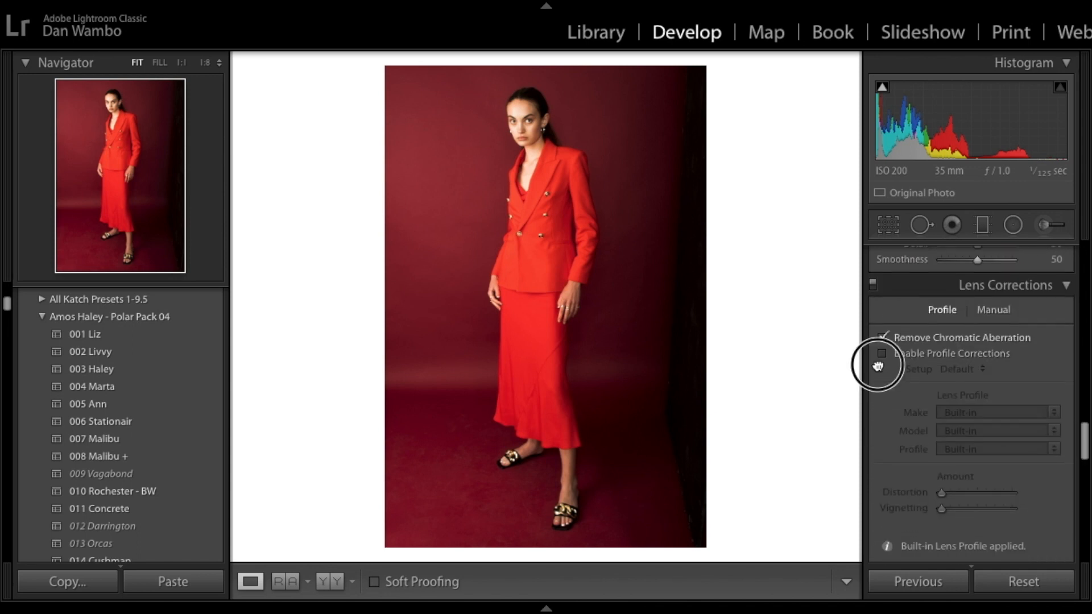
{"action": "left_click", "coordinate": [881, 354]}
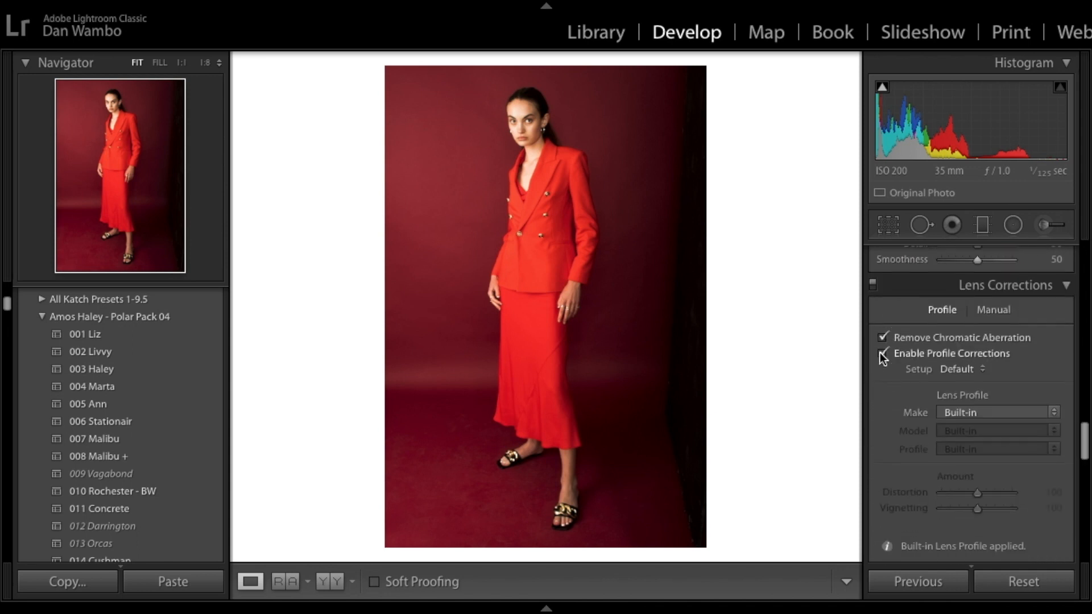
Step: Set the lens profile to Make Nikon and Model Nikon AF NIKKOR 20mm f/2.8D
{"action": "left_click", "coordinate": [1006, 412]}
{"action": "scroll", "coordinate": [950, 463], "scroll_direction": "down", "scroll_amount": 5}
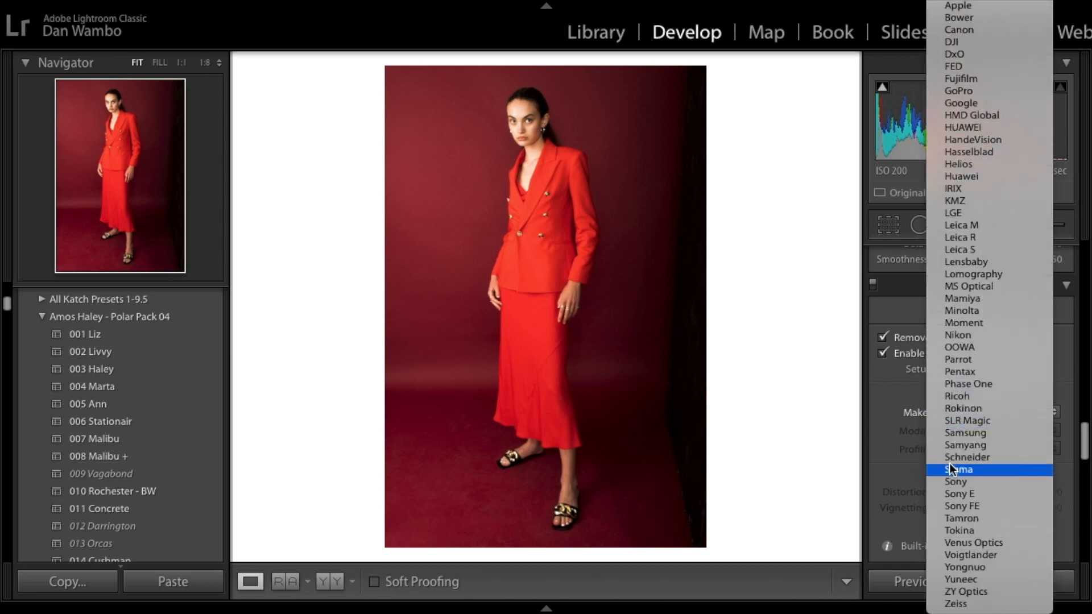
{"action": "left_click", "coordinate": [956, 336]}
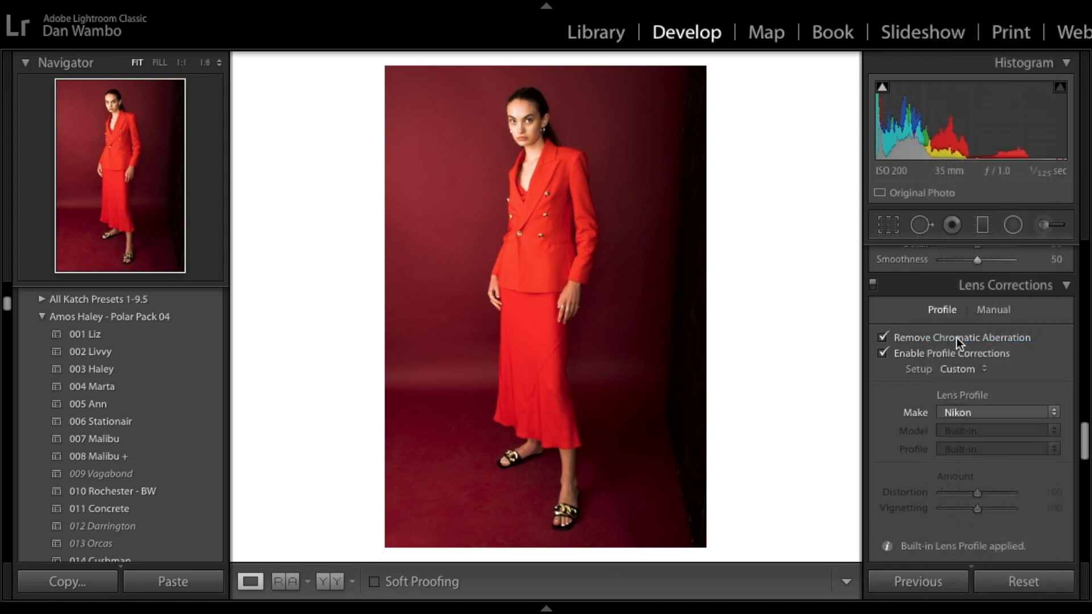
{"action": "left_click", "coordinate": [956, 447]}
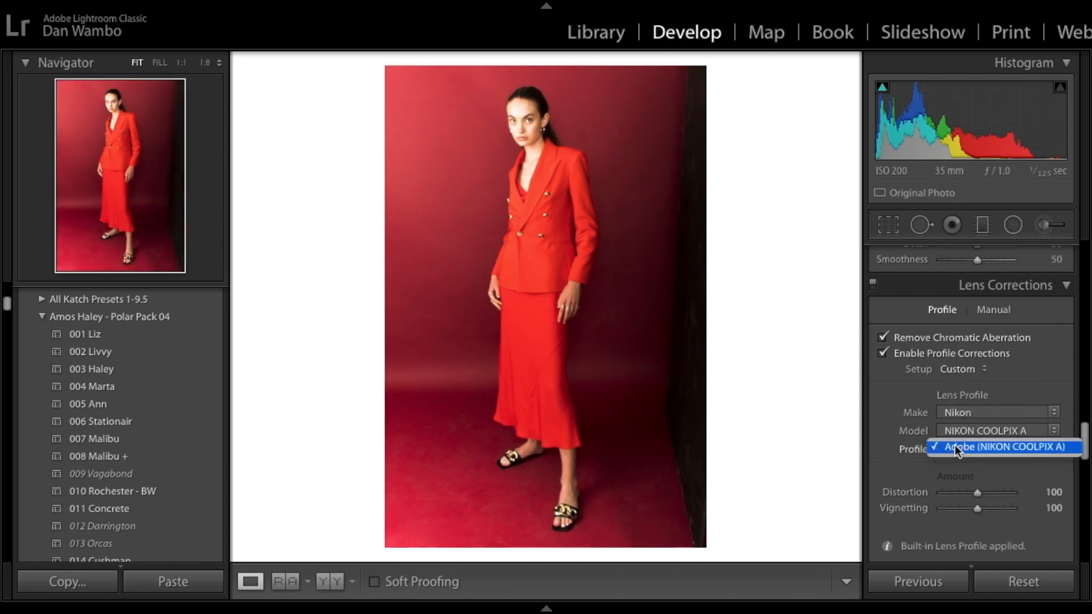
{"action": "left_click", "coordinate": [958, 449]}
{"action": "left_click", "coordinate": [962, 431]}
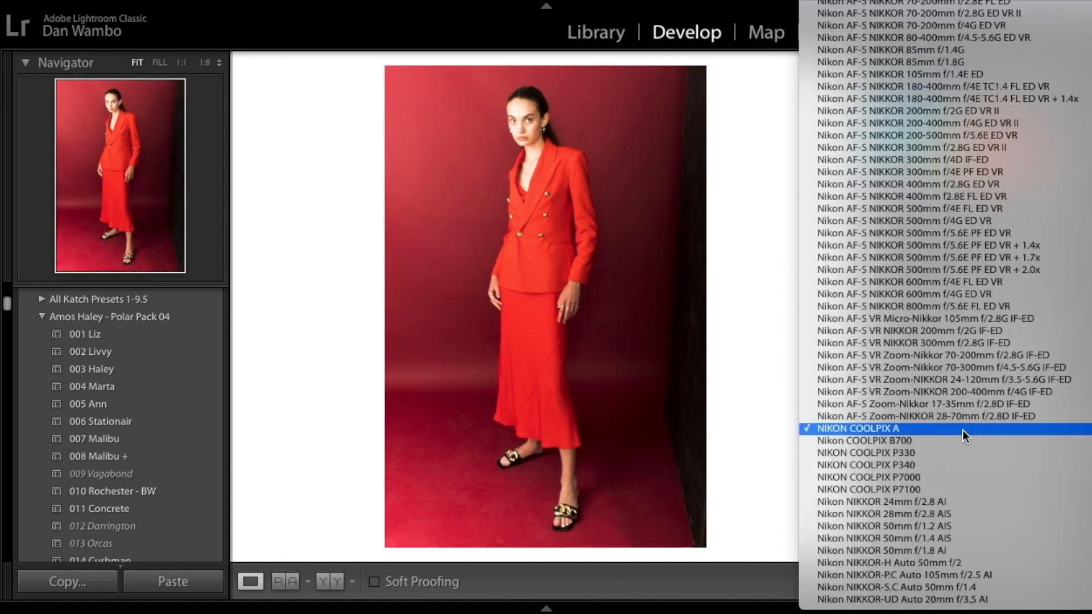
{"action": "scroll", "coordinate": [927, 289], "scroll_direction": "up", "scroll_amount": 10}
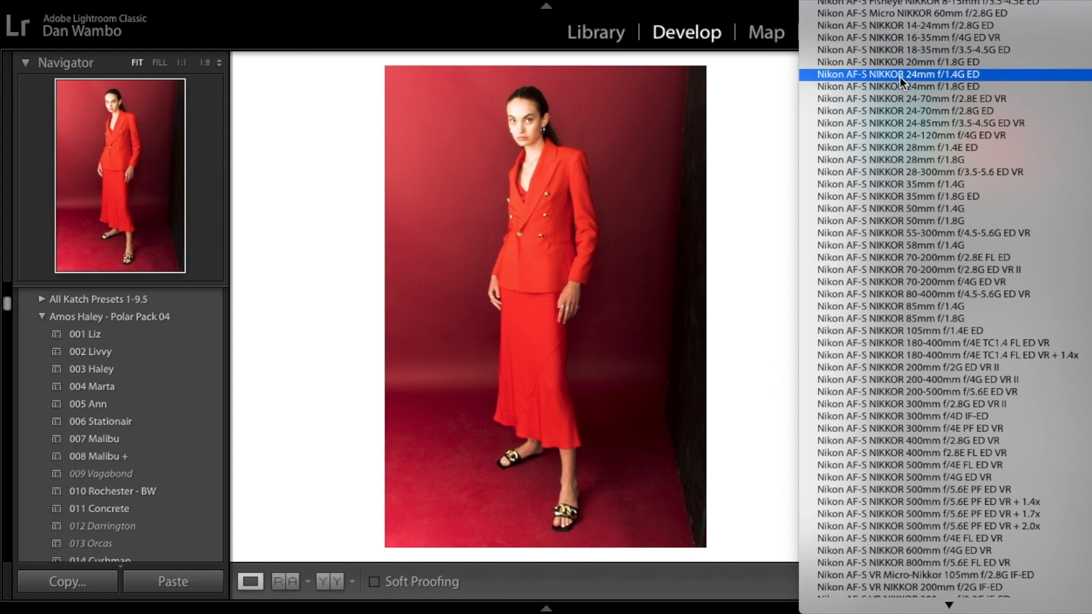
{"action": "scroll", "coordinate": [899, 76], "scroll_direction": "up", "scroll_amount": 20}
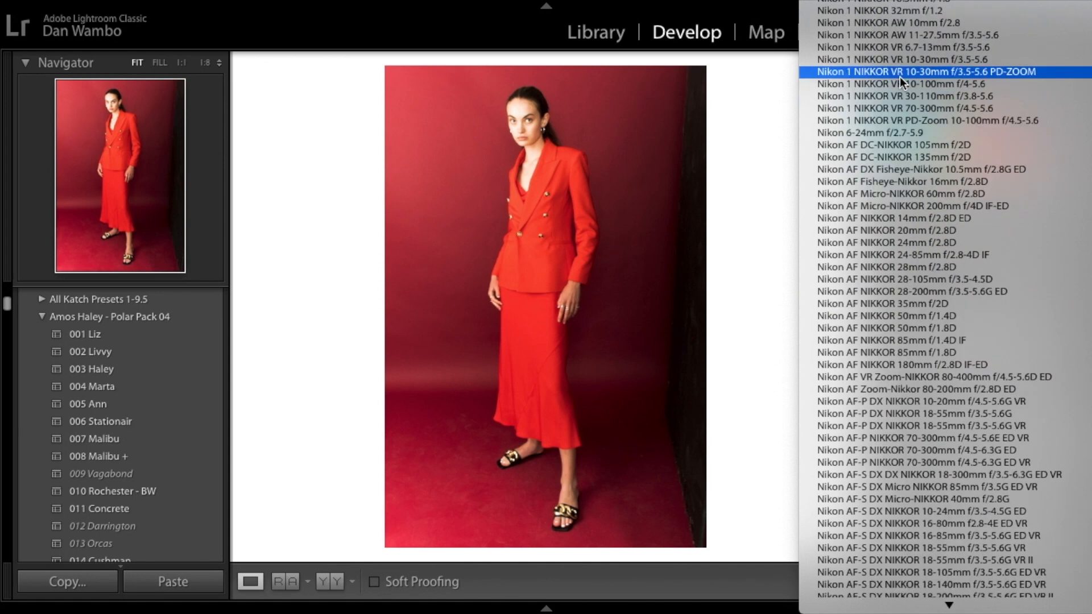
{"action": "scroll", "coordinate": [900, 76], "scroll_direction": "down", "scroll_amount": 6}
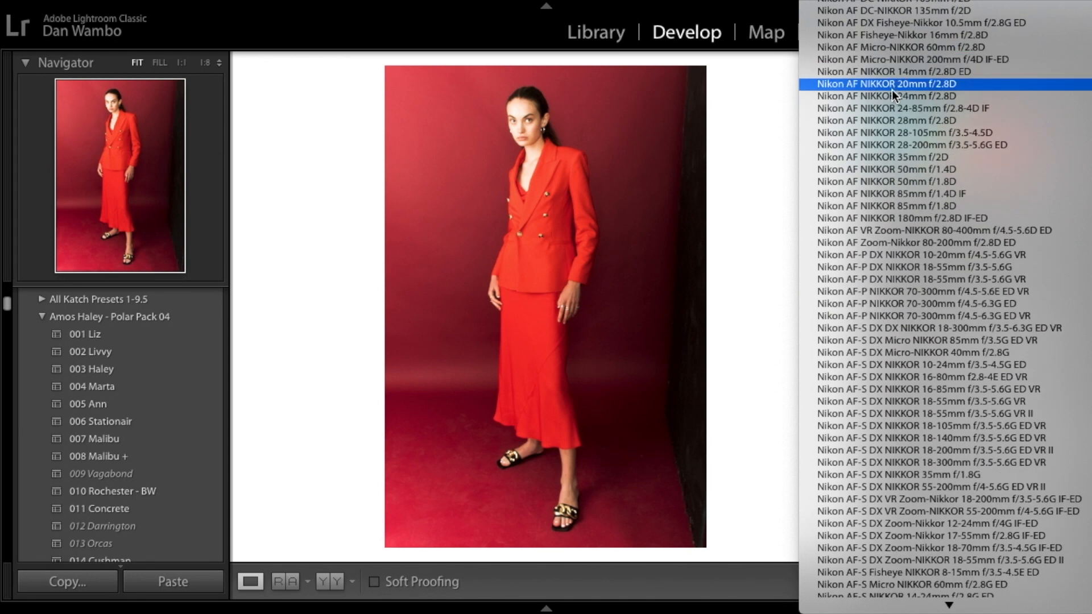
{"action": "left_click", "coordinate": [892, 95]}
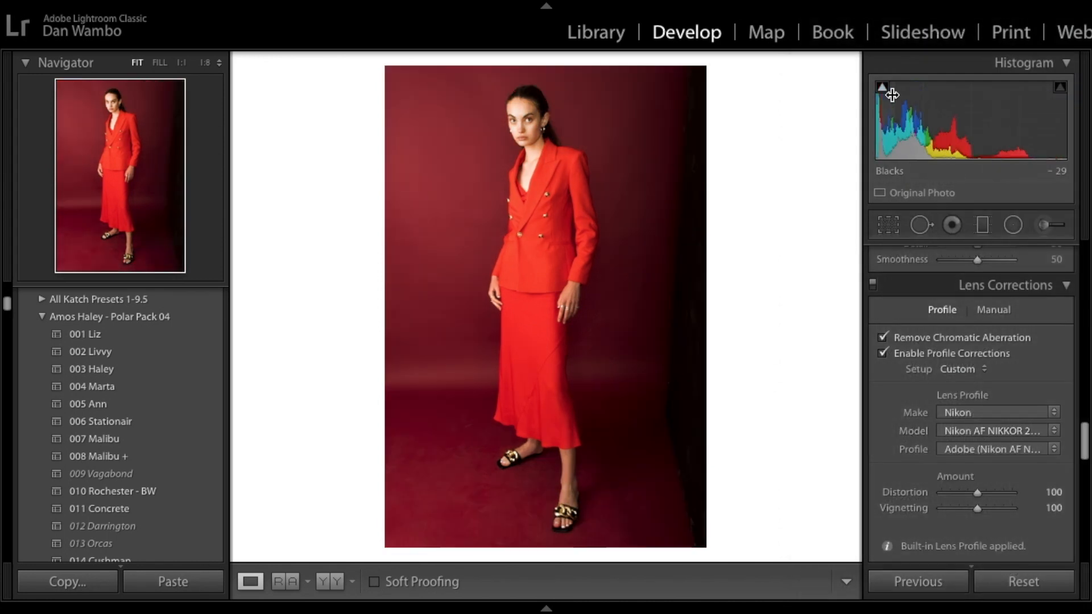
{"action": "left_click", "coordinate": [885, 356]}
{"action": "left_click", "coordinate": [882, 351]}
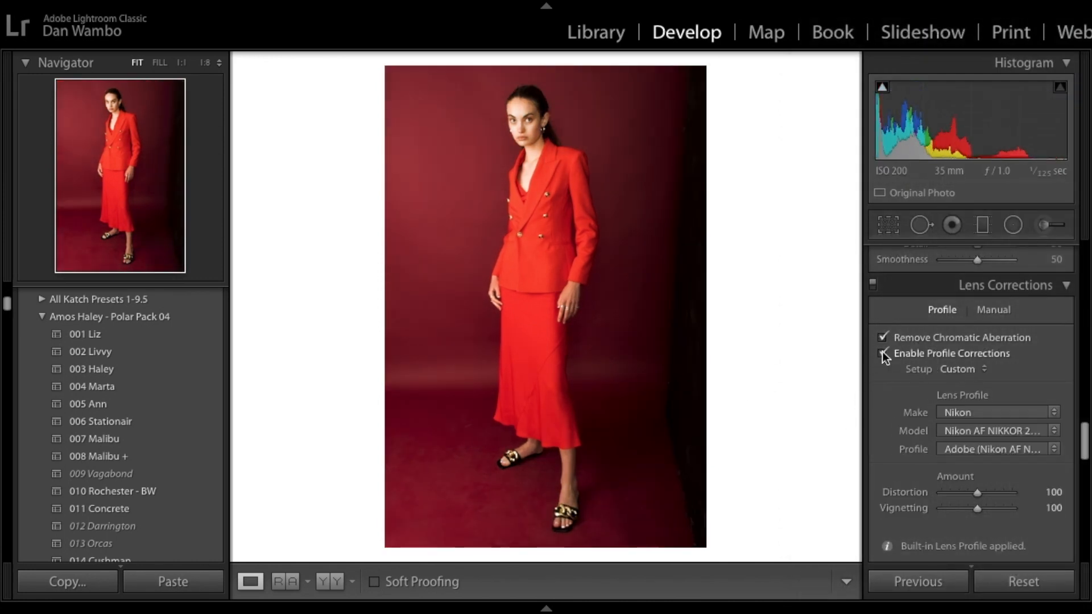
Step: Review the Transform, Effects and Calibration panel settings
{"action": "scroll", "coordinate": [881, 351], "scroll_direction": "down", "scroll_amount": 3}
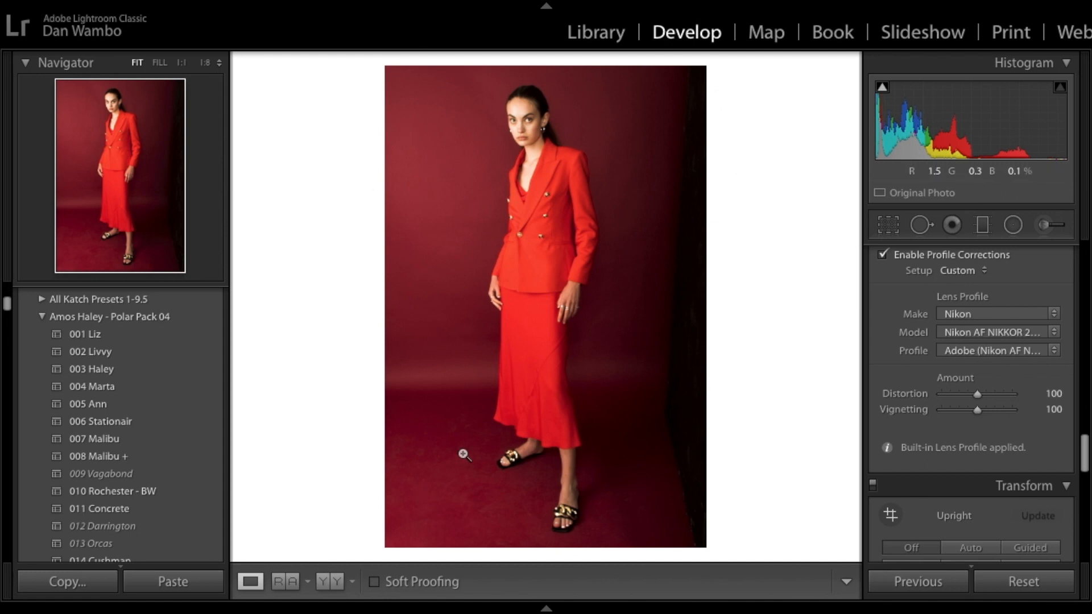
{"action": "scroll", "coordinate": [896, 353], "scroll_direction": "down", "scroll_amount": 2}
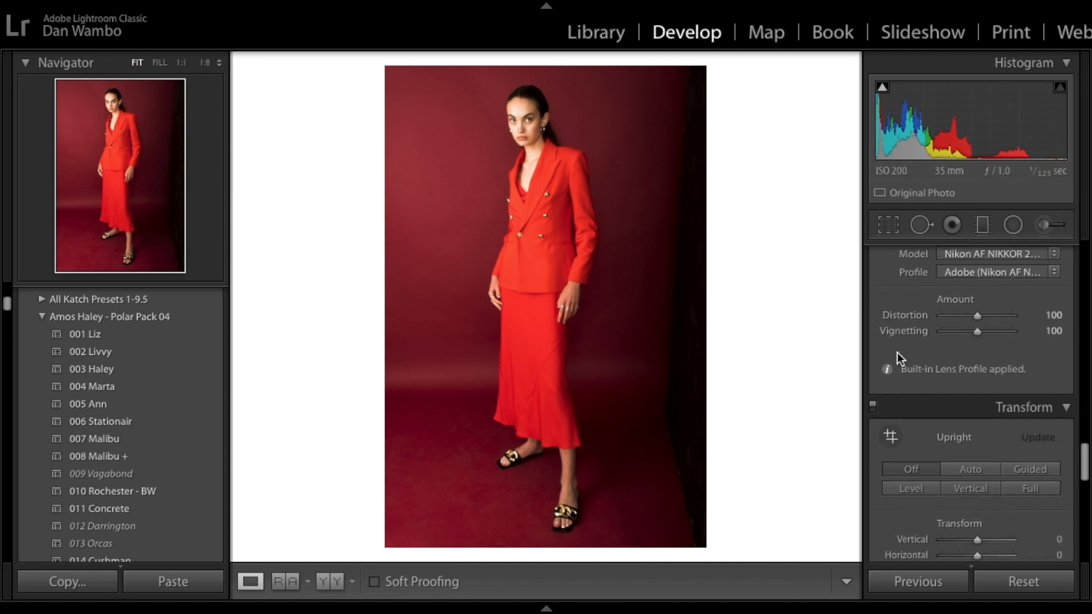
{"action": "scroll", "coordinate": [890, 427], "scroll_direction": "up", "scroll_amount": 5}
{"action": "scroll", "coordinate": [889, 427], "scroll_direction": "down", "scroll_amount": 8}
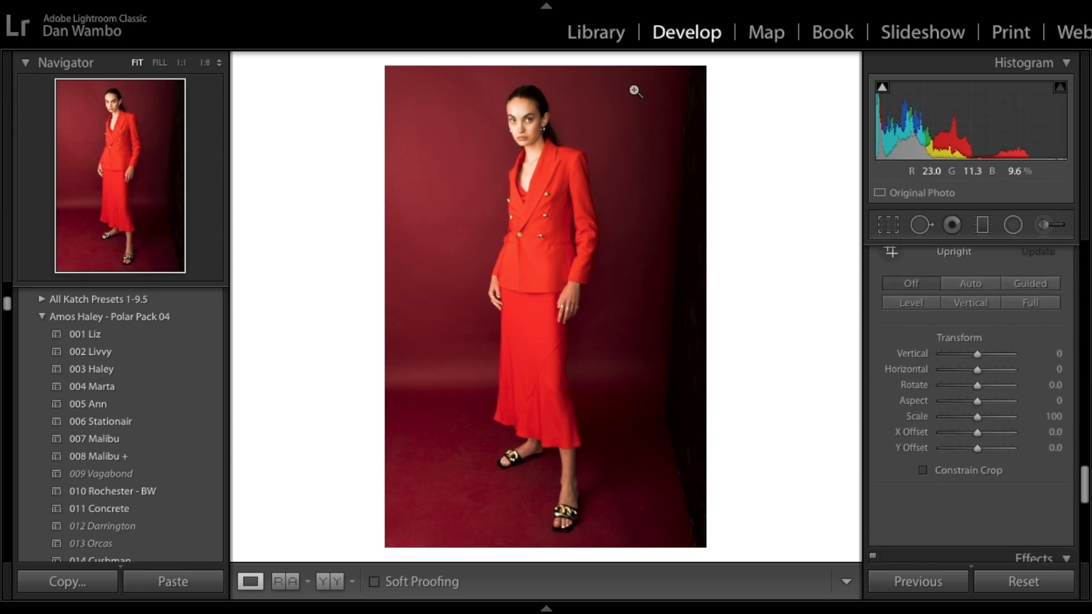
{"action": "left_click", "coordinate": [892, 256]}
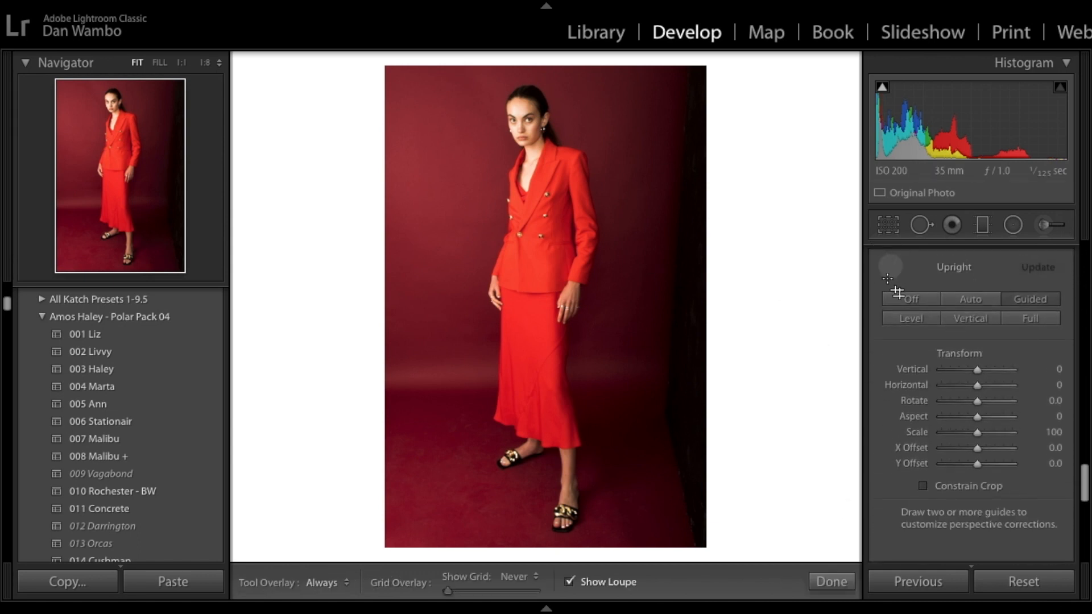
{"action": "left_click", "coordinate": [892, 267]}
{"action": "left_click", "coordinate": [899, 303]}
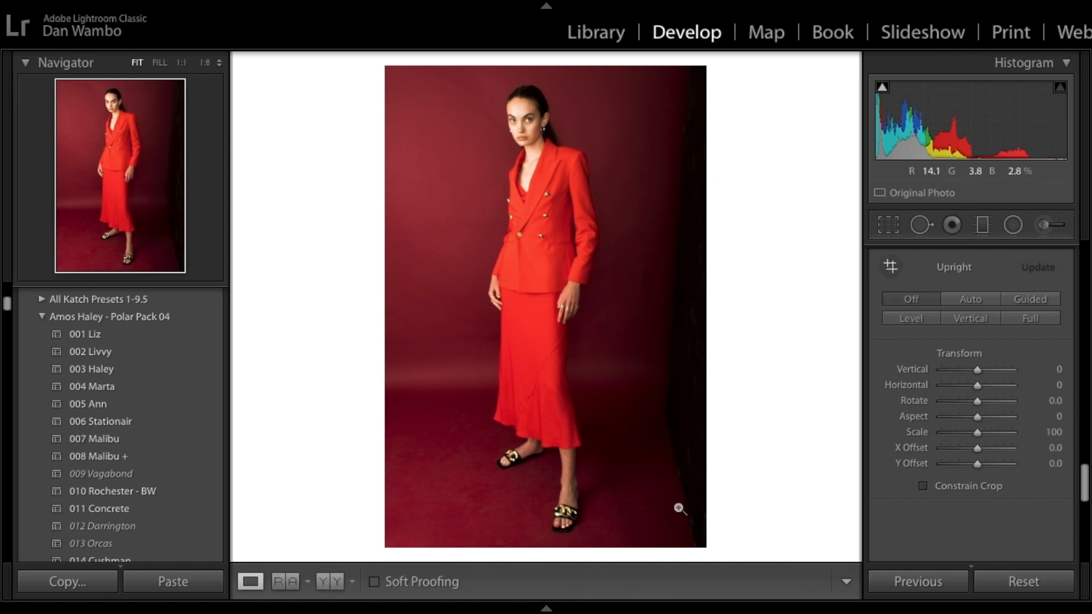
{"action": "scroll", "coordinate": [974, 397], "scroll_direction": "down", "scroll_amount": 10}
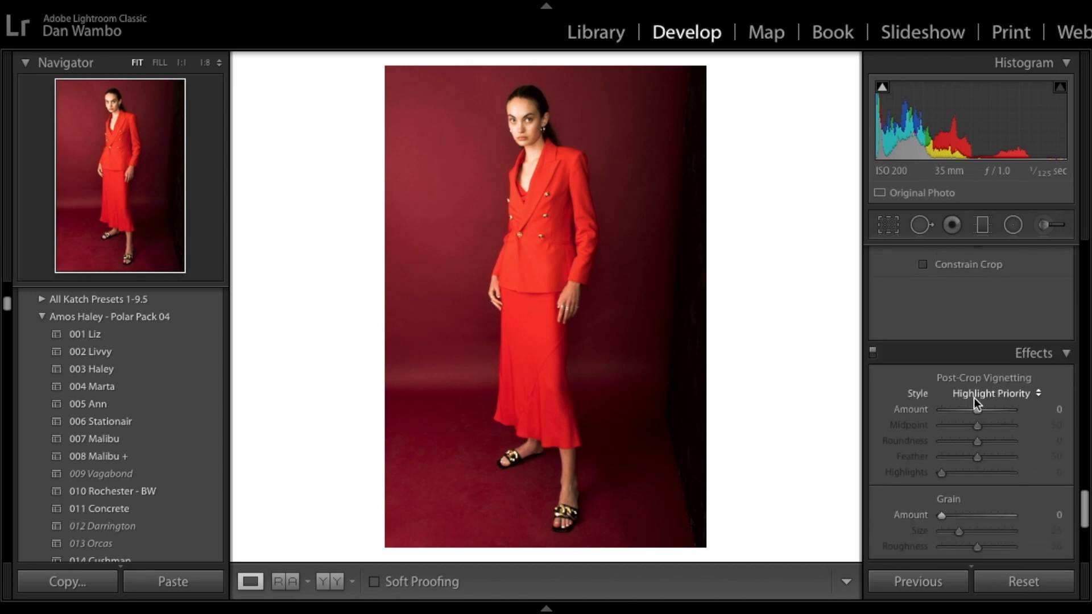
{"action": "scroll", "coordinate": [974, 397], "scroll_direction": "up", "scroll_amount": 3}
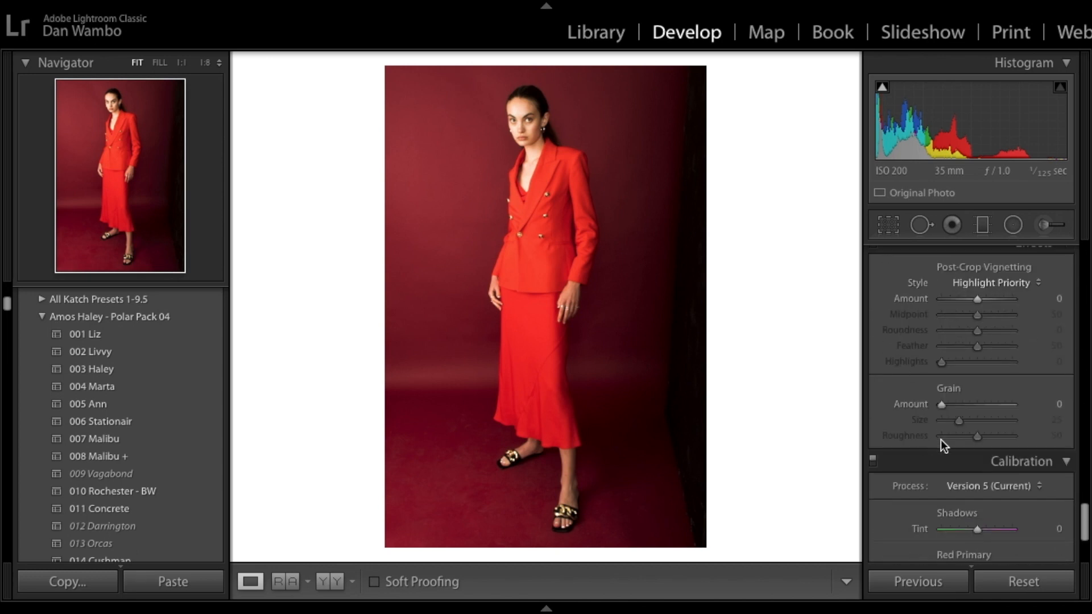
{"action": "scroll", "coordinate": [955, 388], "scroll_direction": "up", "scroll_amount": 3}
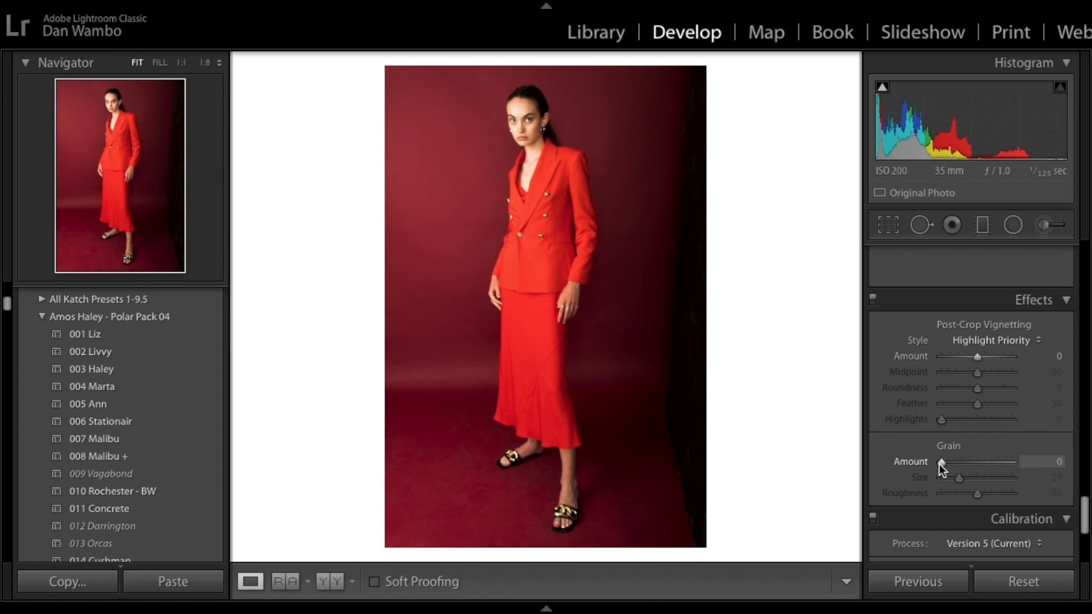
{"action": "scroll", "coordinate": [939, 464], "scroll_direction": "down", "scroll_amount": 5}
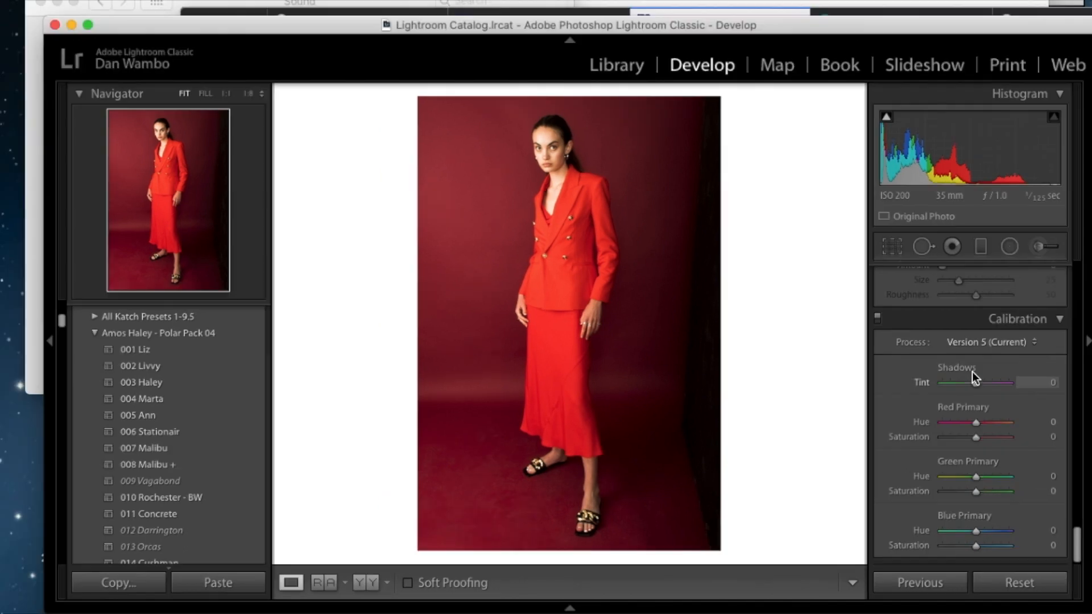
Step: Consult the colour wheel in the browser and return to the photo at fitted view
{"action": "key", "text": "ctrl+Up"}
{"action": "left_click", "coordinate": [324, 353]}
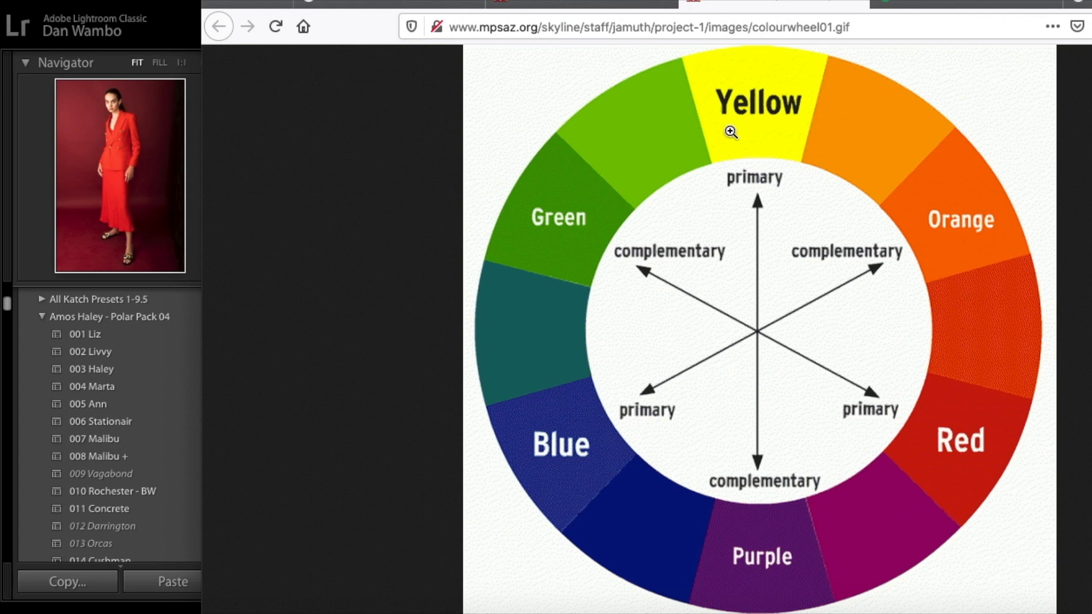
{"action": "left_click", "coordinate": [193, 84]}
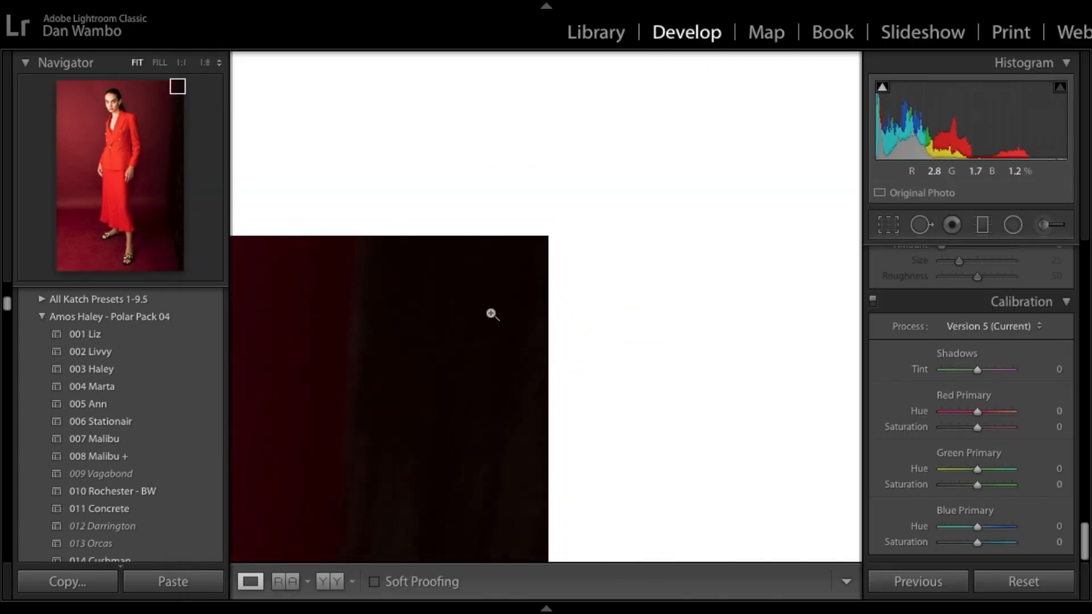
{"action": "left_click", "coordinate": [491, 314]}
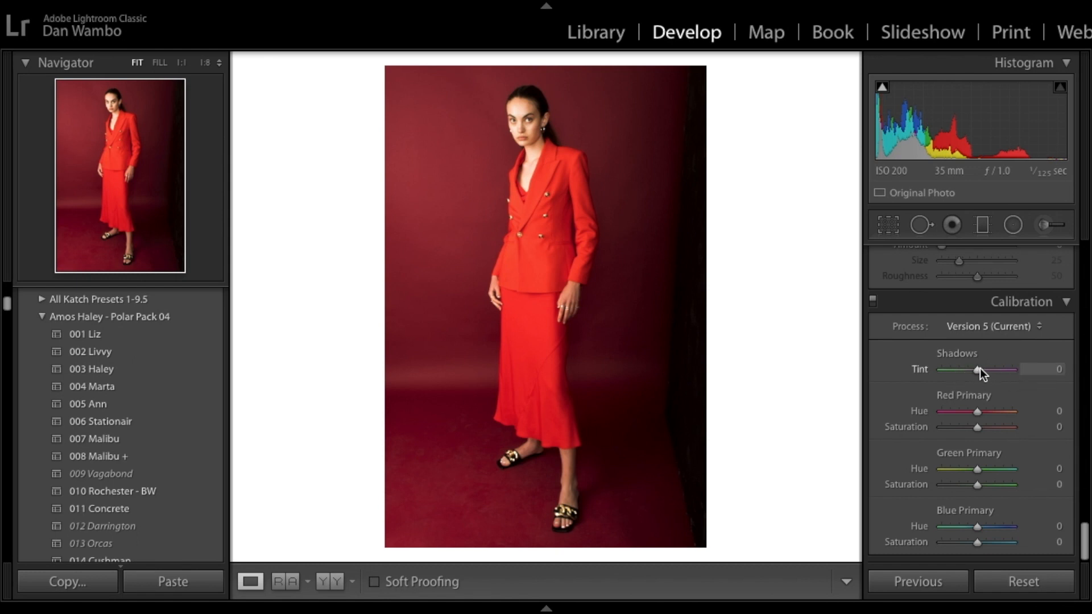
Step: Set the Calibration shadows tint to -43
{"action": "left_click_drag", "start_coordinate": [979, 369], "coordinate": [851, 372]}
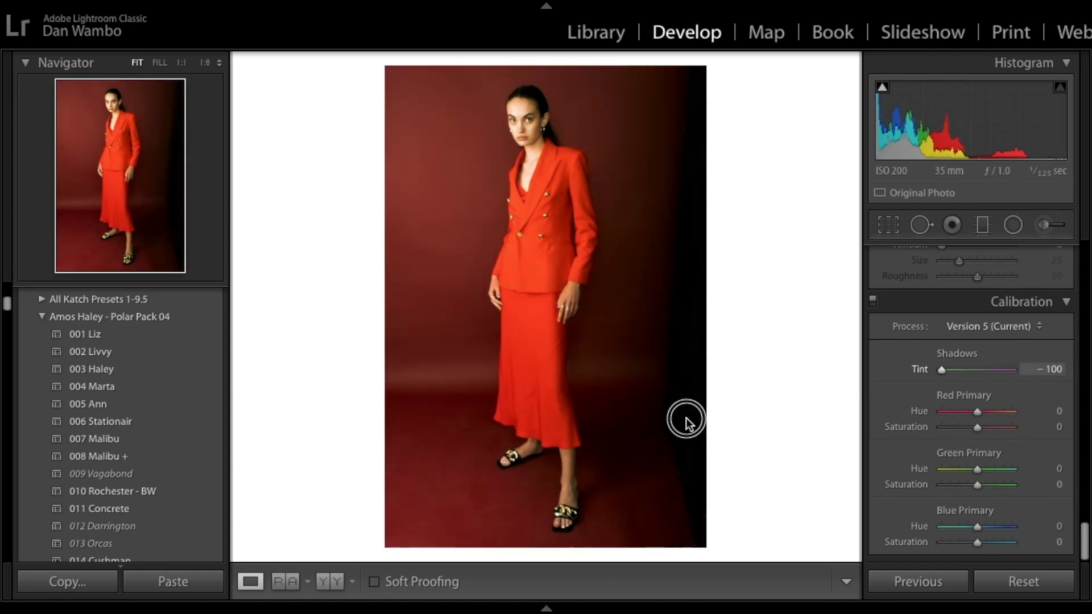
{"action": "left_click_drag", "start_coordinate": [686, 421], "coordinate": [1089, 415]}
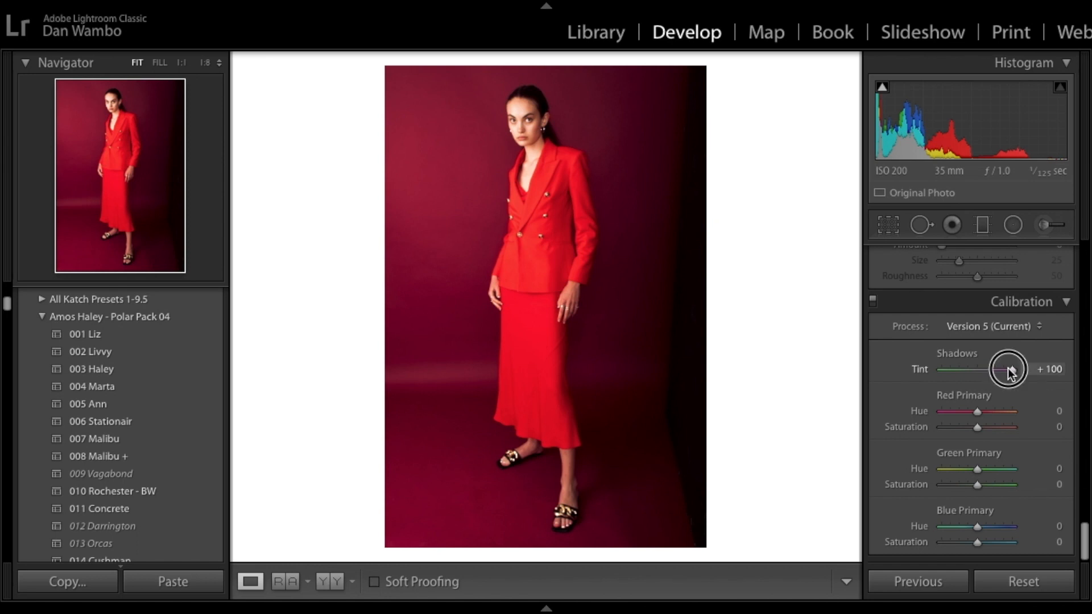
{"action": "left_click_drag", "start_coordinate": [1008, 367], "coordinate": [959, 367]}
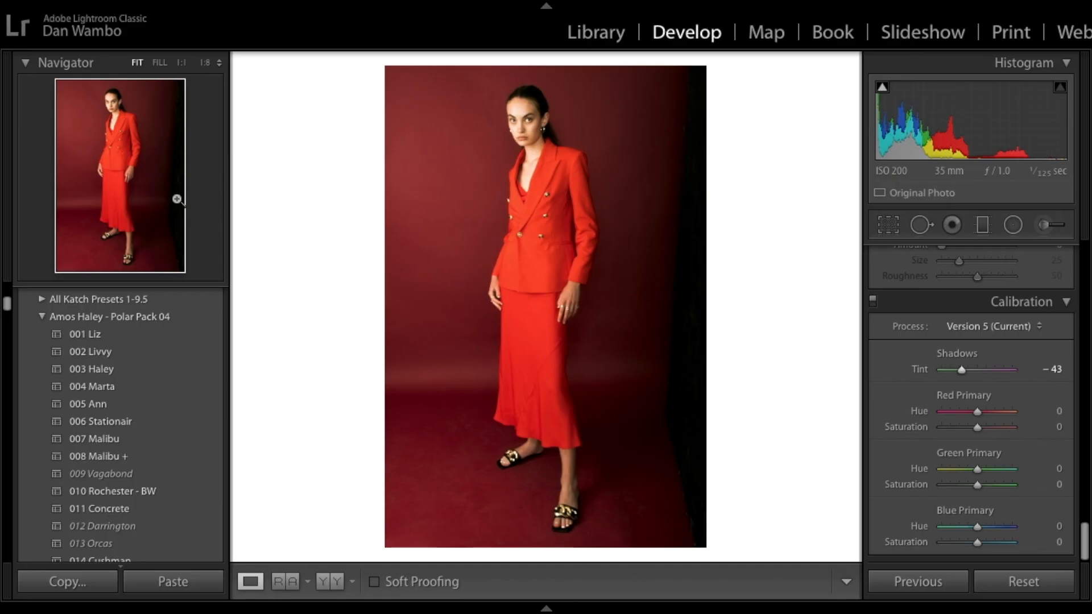
Step: Consult the colour wheel in the browser and return to the photo
{"action": "key", "text": "ctrl+Up"}
{"action": "left_click", "coordinate": [241, 285]}
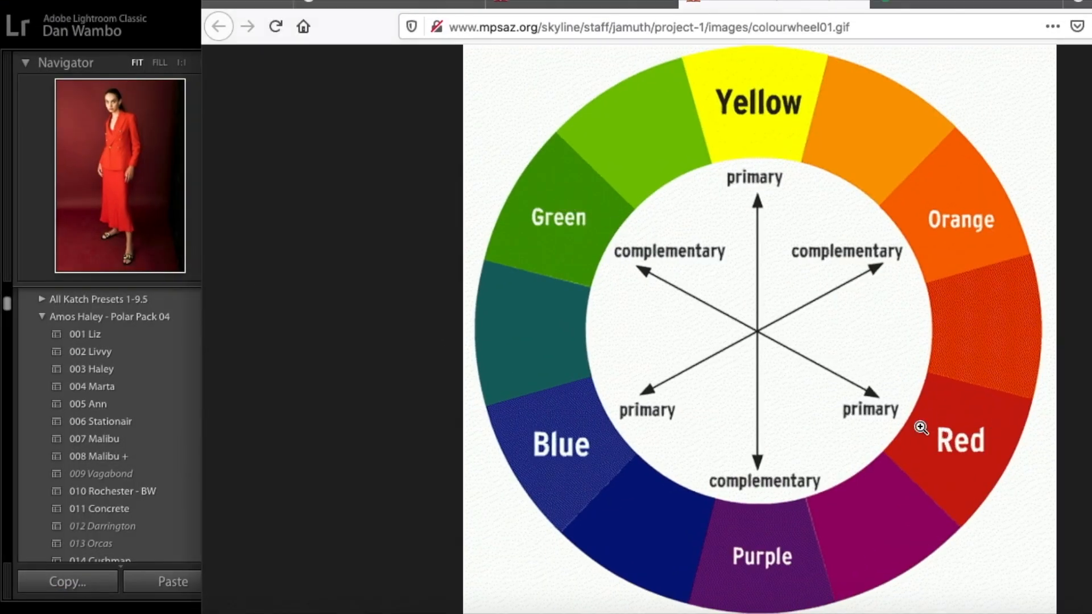
{"action": "left_click", "coordinate": [18, 149]}
Step: Set the Calibration shadows tint to -21
{"action": "left_click", "coordinate": [674, 341]}
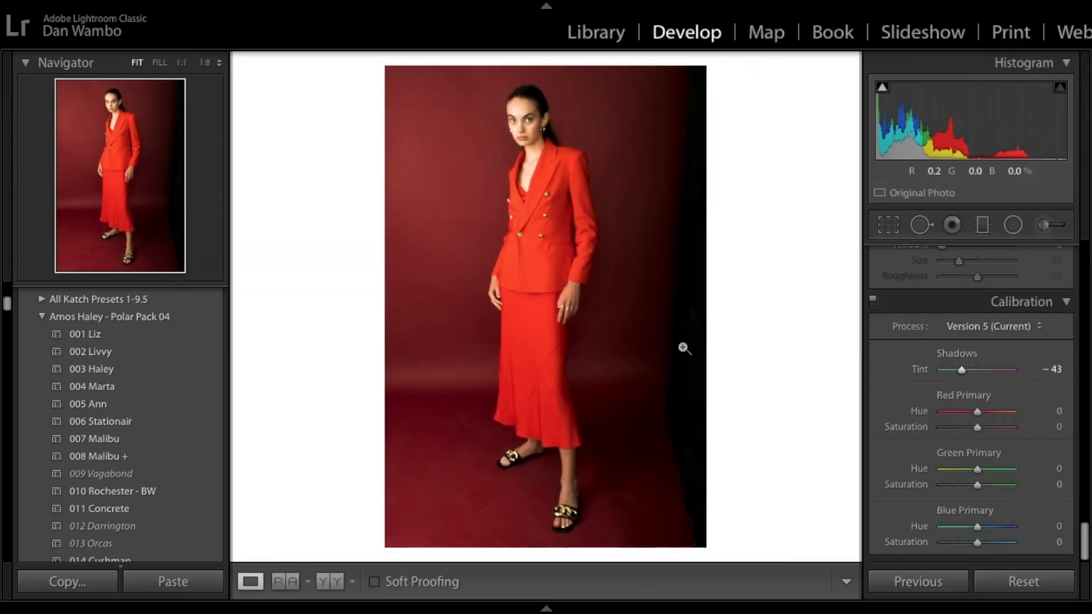
{"action": "left_click", "coordinate": [962, 372]}
{"action": "left_click_drag", "start_coordinate": [963, 373], "coordinate": [972, 372]}
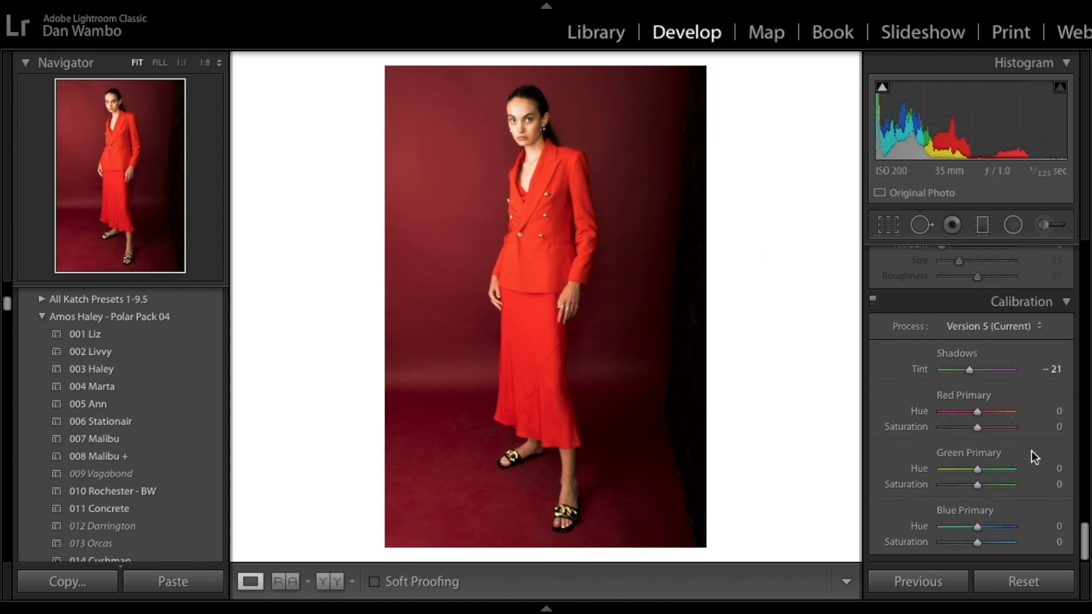
Step: Try the red primary hue, then set the red primary saturation to +69
{"action": "left_click_drag", "start_coordinate": [984, 413], "coordinate": [794, 392]}
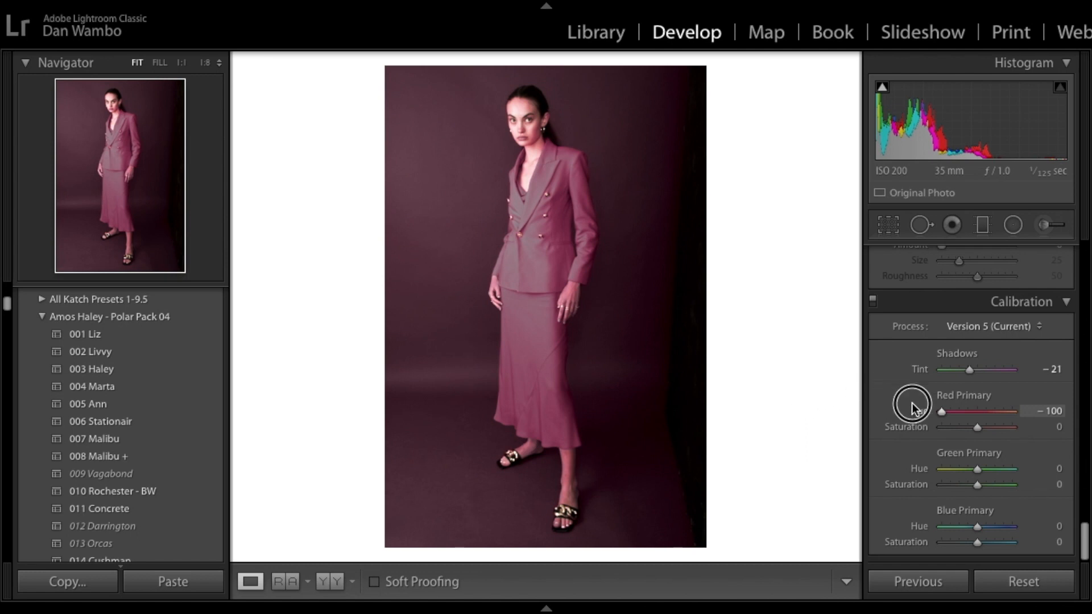
{"action": "left_click_drag", "start_coordinate": [940, 412], "coordinate": [1003, 426]}
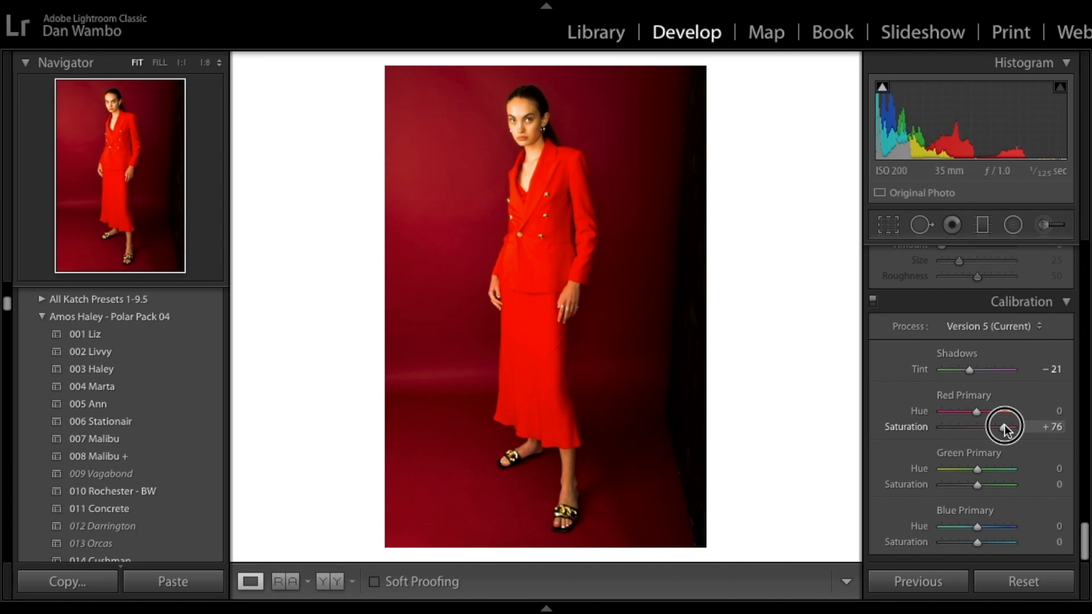
{"action": "left_click_drag", "start_coordinate": [1002, 424], "coordinate": [1002, 425]}
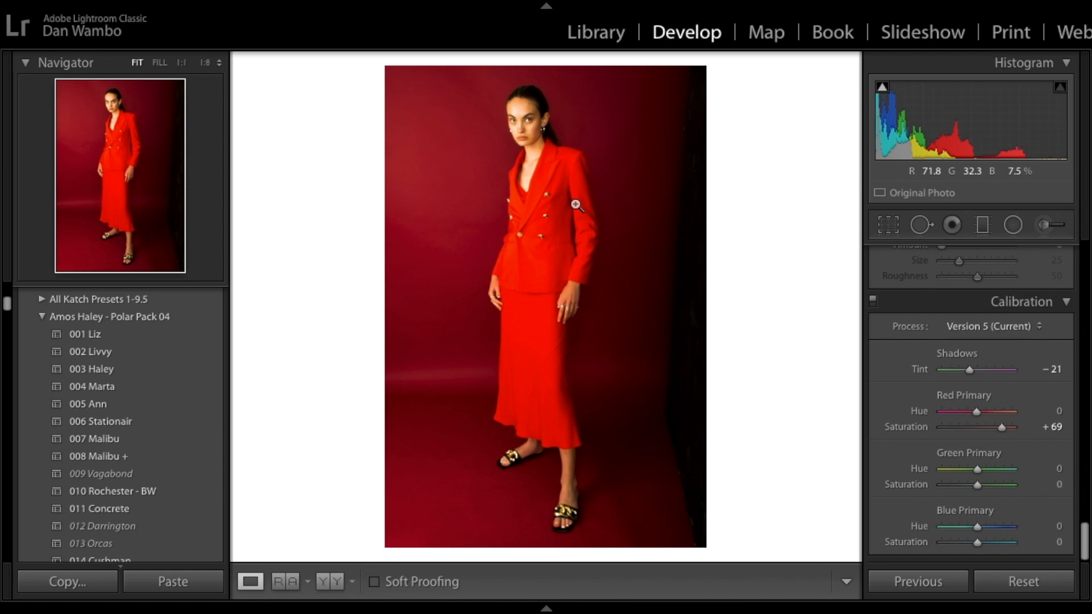
Step: Set the green primary hue to +74 and the blue primary hue to -12
{"action": "left_click", "coordinate": [980, 471]}
{"action": "mouse_move", "coordinate": [980, 470]}
{"action": "left_mouse_down"}
{"action": "mouse_move", "coordinate": [1013, 475]}
{"action": "mouse_move", "coordinate": [906, 485]}
{"action": "mouse_move", "coordinate": [1080, 506]}
{"action": "mouse_move", "coordinate": [965, 484]}
{"action": "mouse_move", "coordinate": [978, 487]}
{"action": "left_mouse_up"}
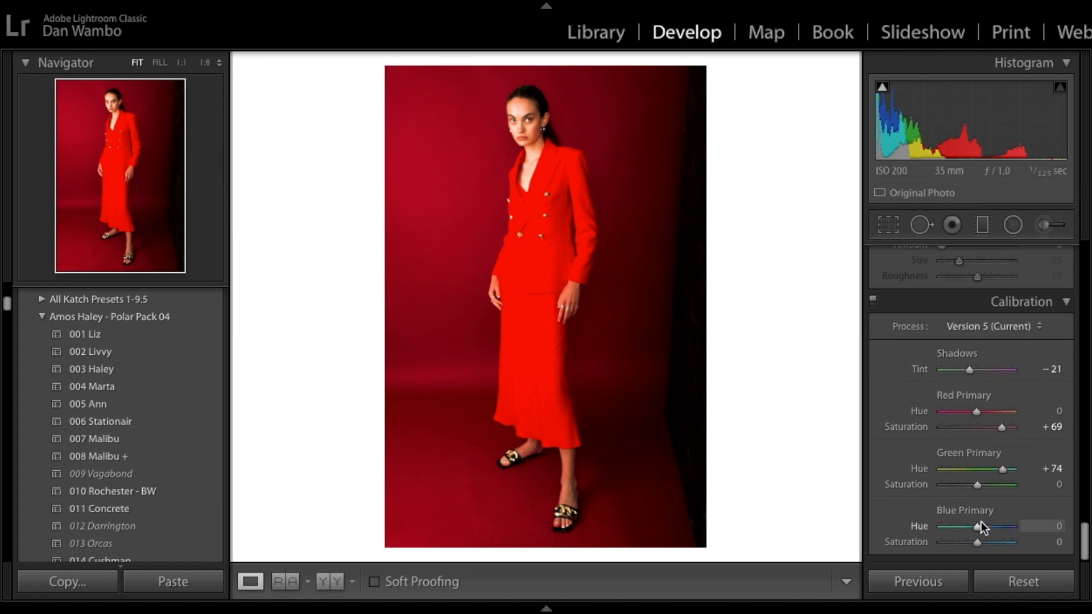
{"action": "left_click_drag", "start_coordinate": [975, 527], "coordinate": [969, 529]}
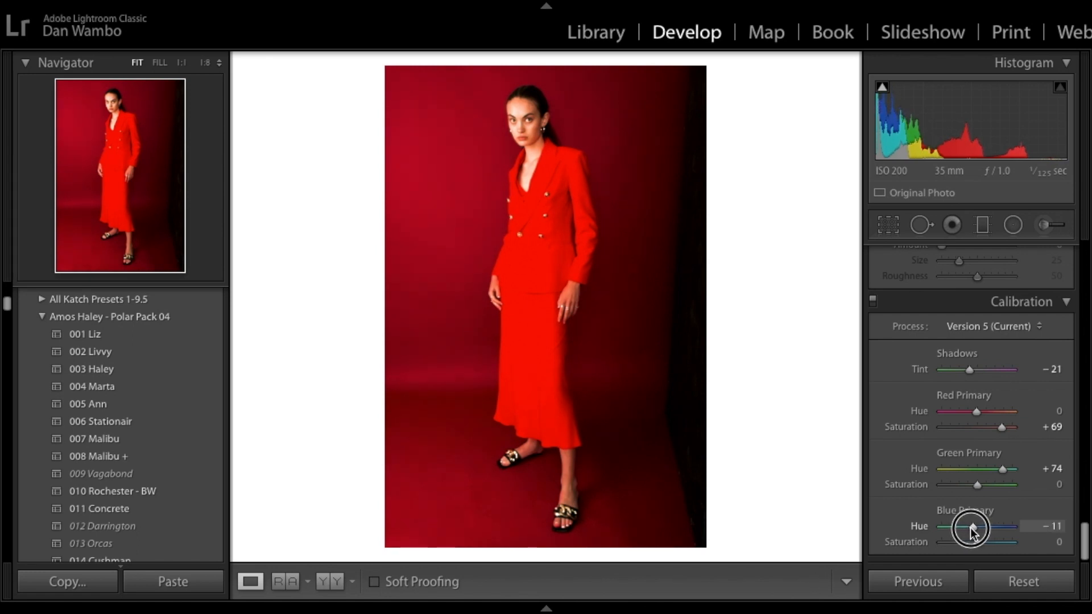
{"action": "mouse_move", "coordinate": [972, 531]}
{"action": "left_mouse_down"}
{"action": "mouse_move", "coordinate": [975, 546]}
{"action": "mouse_move", "coordinate": [1053, 544]}
{"action": "mouse_move", "coordinate": [909, 541]}
{"action": "mouse_move", "coordinate": [746, 583]}
{"action": "mouse_move", "coordinate": [1065, 565]}
{"action": "mouse_move", "coordinate": [973, 541]}
{"action": "left_mouse_up"}
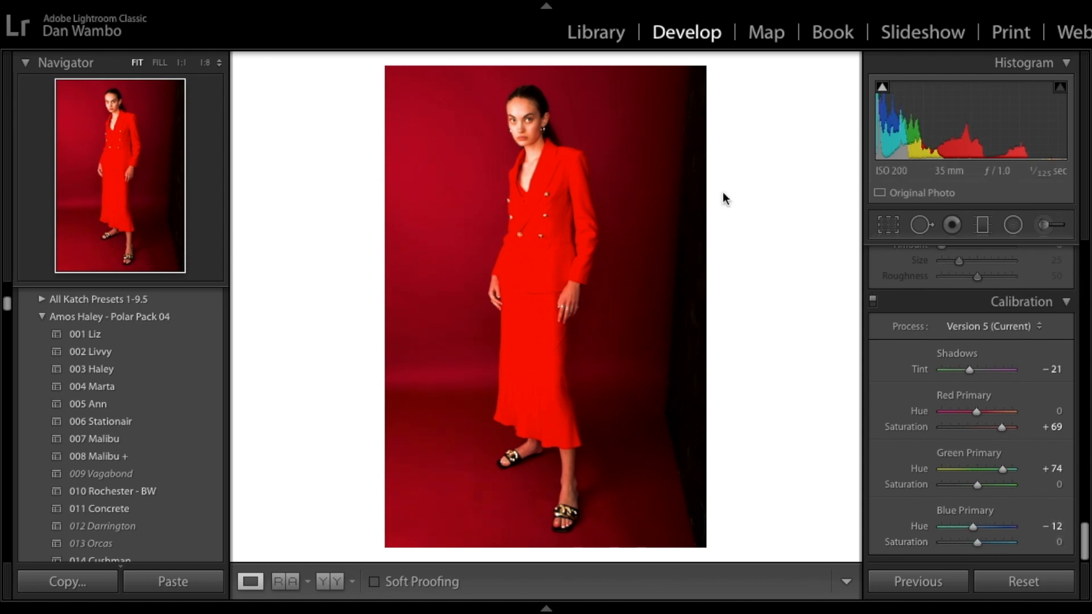
Step: Compare the before and after views of the photo
{"action": "key", "text": "backslash"}
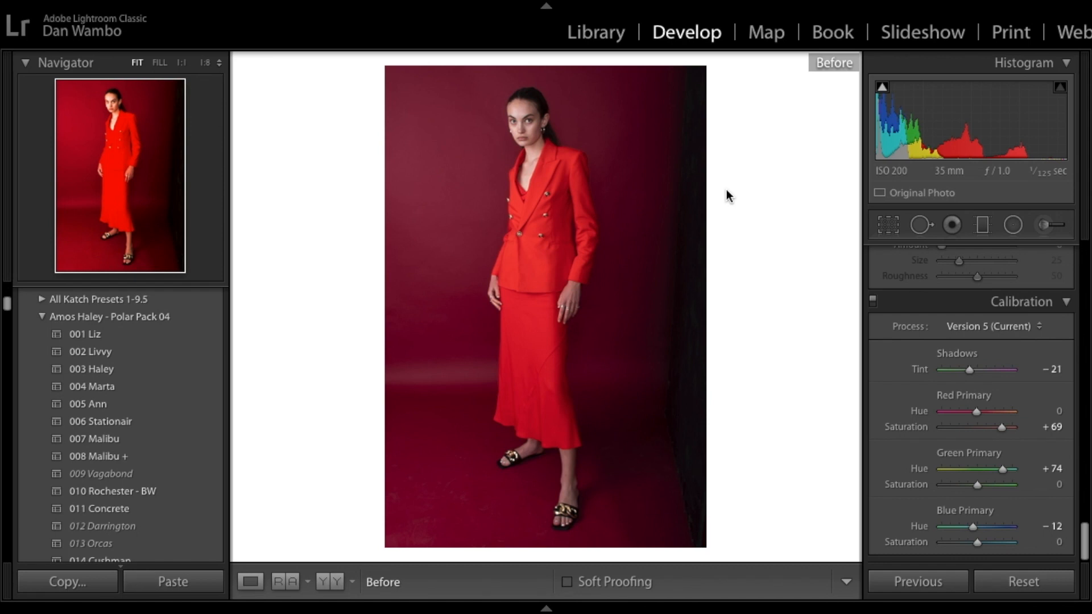
{"action": "key", "text": "backslash"}
{"action": "key", "text": "backslash"}
{"action": "key", "text": "backslash"}
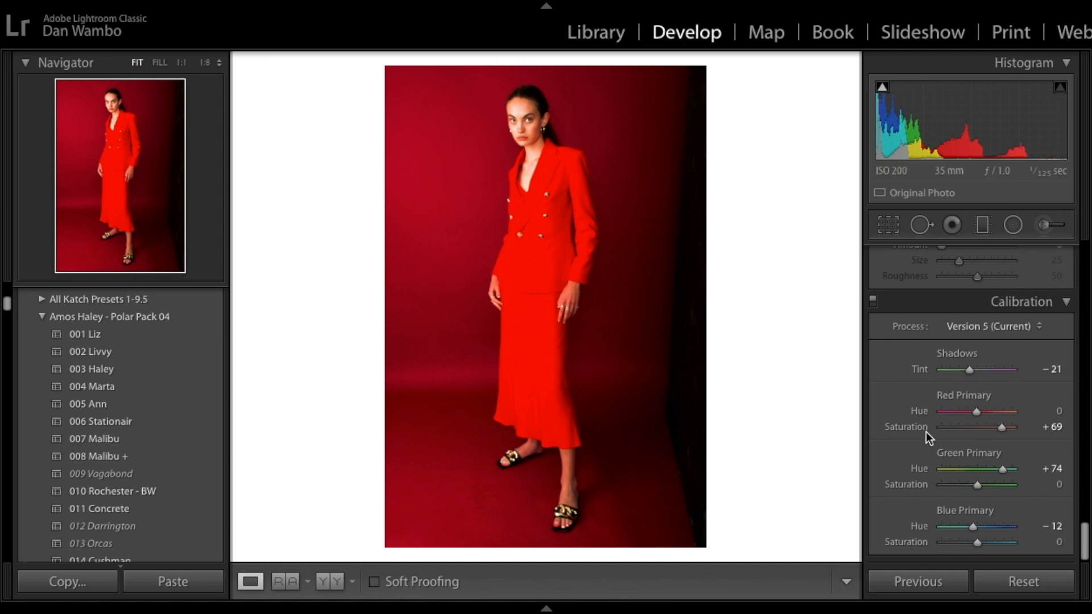
Step: Readjust the red primary saturation in Calibration
{"action": "left_click_drag", "start_coordinate": [1002, 427], "coordinate": [992, 424]}
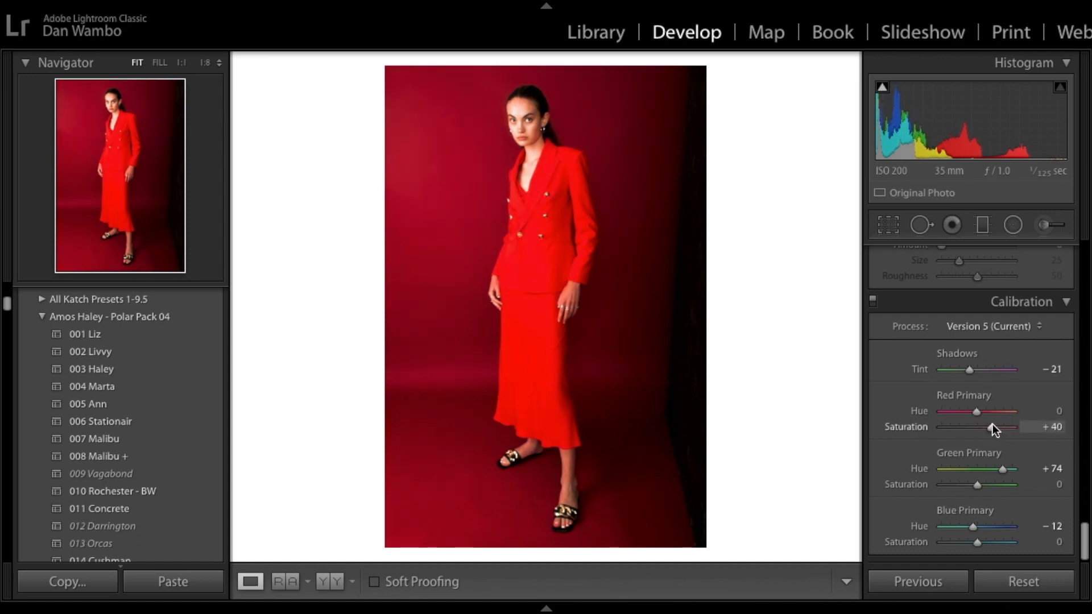
{"action": "left_click_drag", "start_coordinate": [991, 424], "coordinate": [1000, 423]}
Step: Use the HSL Saturation targeted adjustment on the red suit to set Red to -3 and Orange to -7
{"action": "scroll", "coordinate": [967, 366], "scroll_direction": "up", "scroll_amount": 10}
{"action": "scroll", "coordinate": [967, 366], "scroll_direction": "up", "scroll_amount": 15}
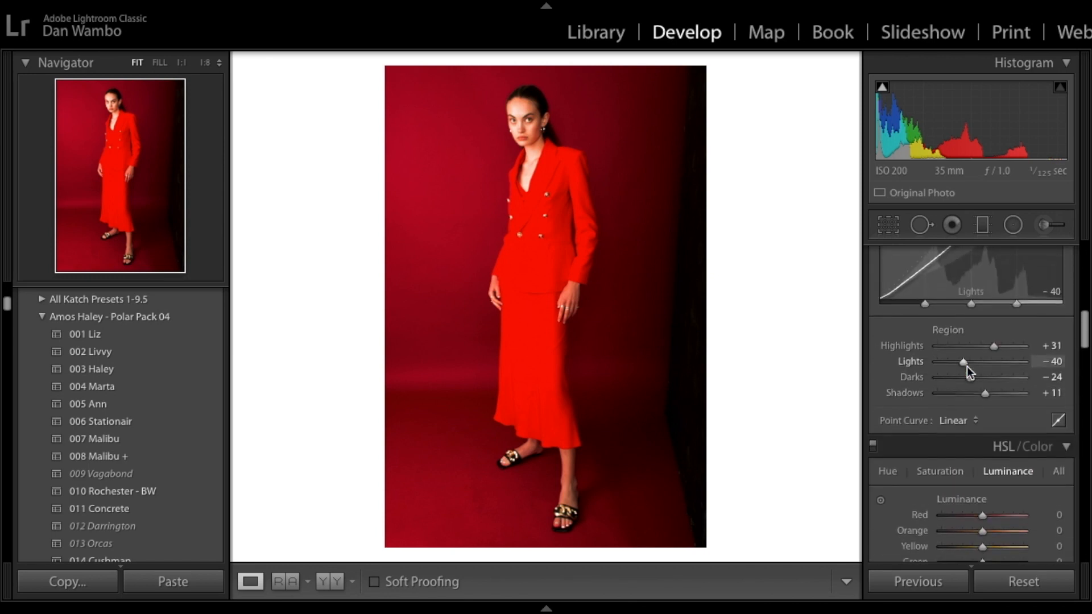
{"action": "left_click", "coordinate": [941, 474]}
{"action": "scroll", "coordinate": [950, 469], "scroll_direction": "down", "scroll_amount": 3}
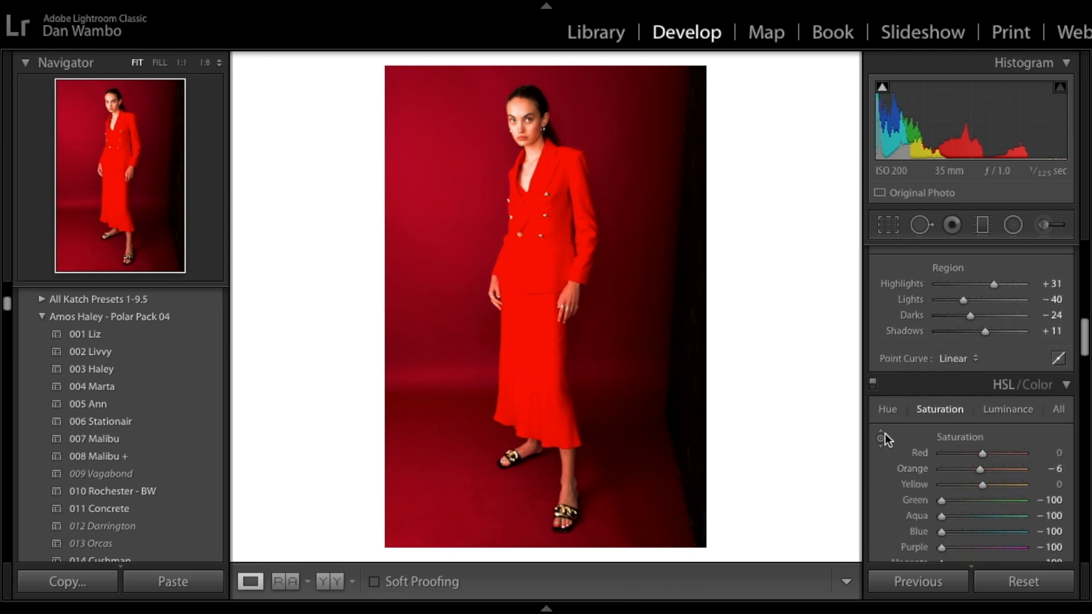
{"action": "left_click", "coordinate": [881, 437]}
{"action": "mouse_move", "coordinate": [541, 313]}
{"action": "left_mouse_down"}
{"action": "mouse_move", "coordinate": [541, 335]}
{"action": "mouse_move", "coordinate": [540, 320]}
{"action": "left_mouse_up"}
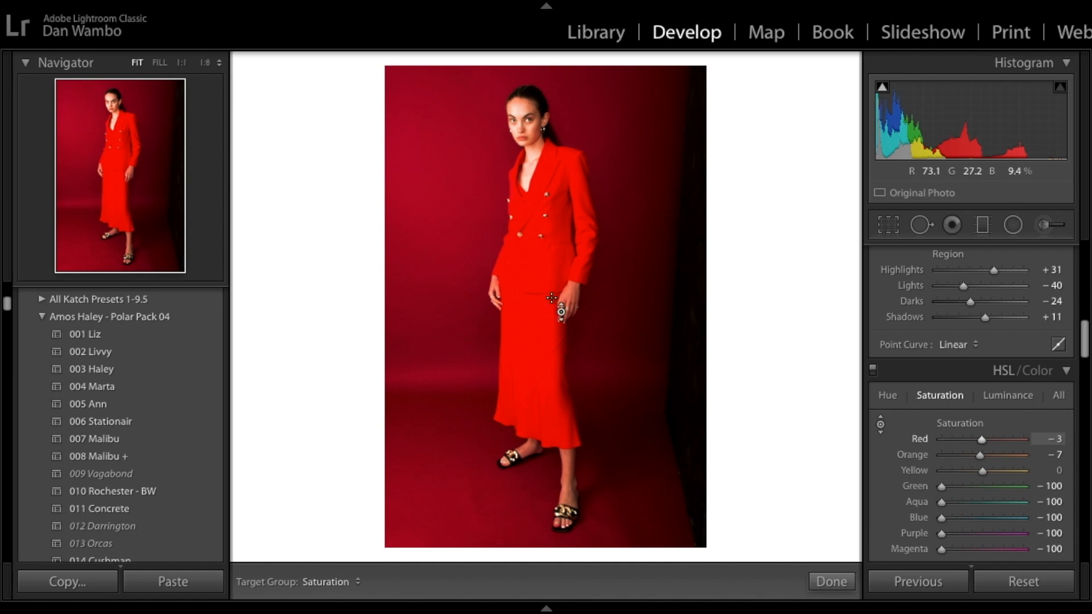